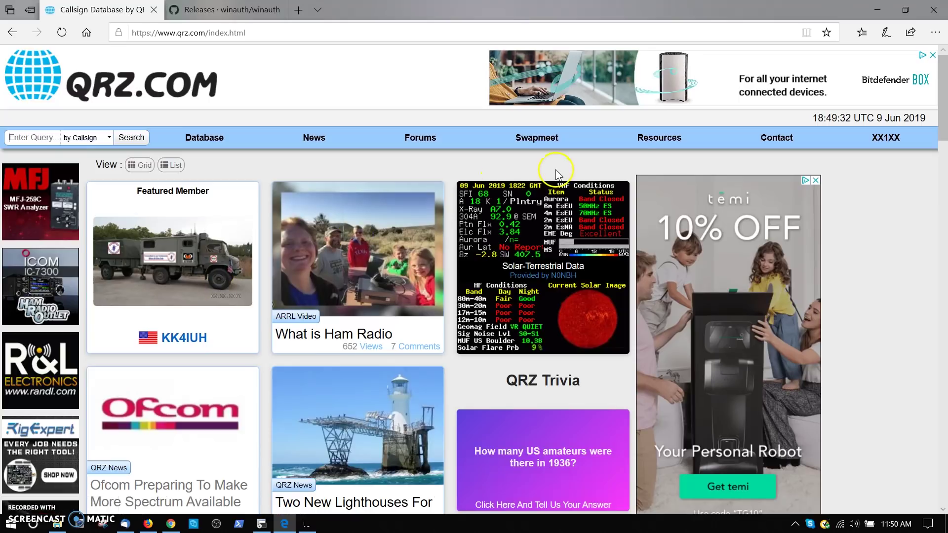
Step: Go from the callsign menu's Account page to Two Factor Authentication, which shows 2FA not enabled
mouse_move(886, 138)
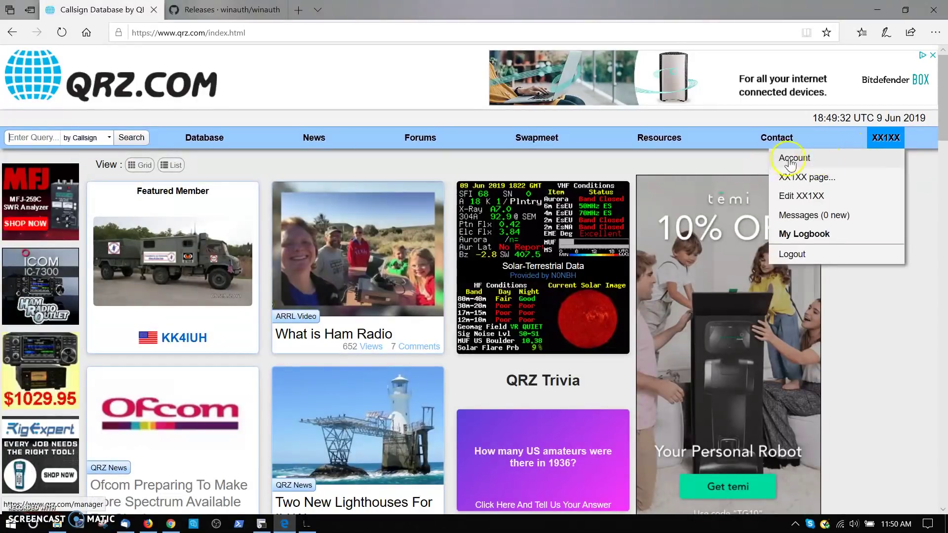
left_click(790, 160)
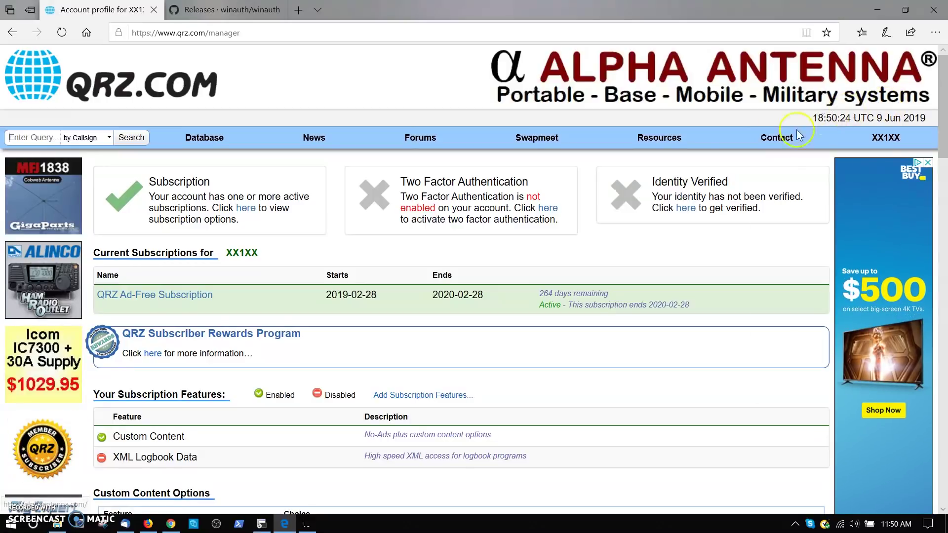
left_click(561, 139)
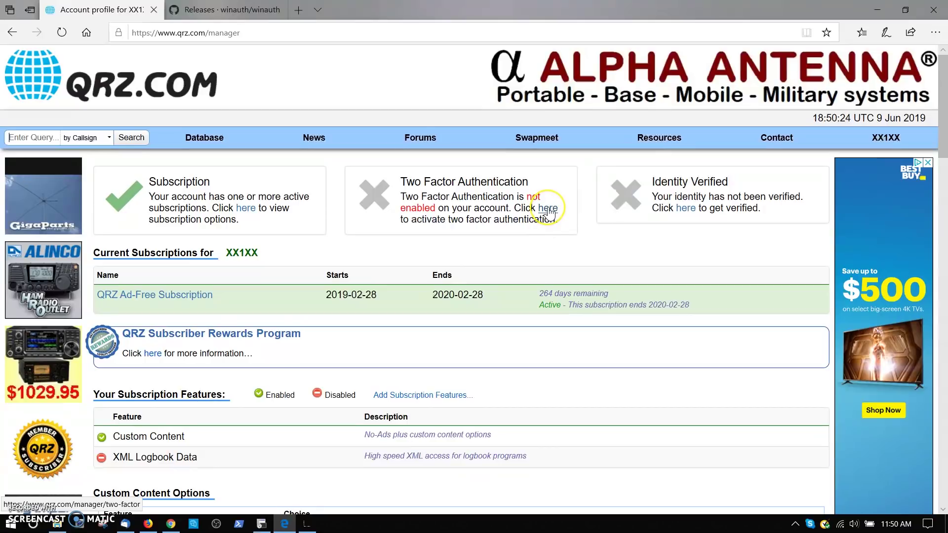
left_click(547, 209)
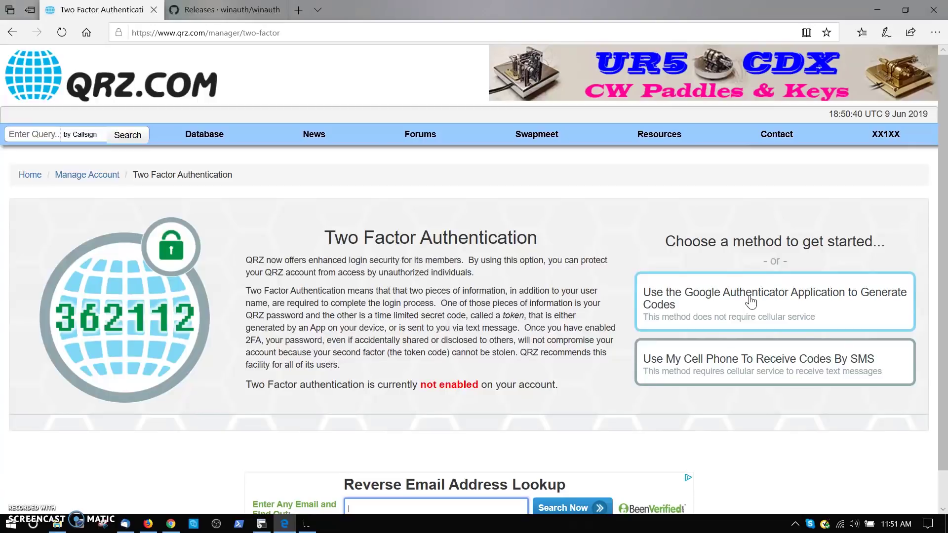
Step: Choose the Google Authenticator application method for generating two-factor codes
left_click(751, 299)
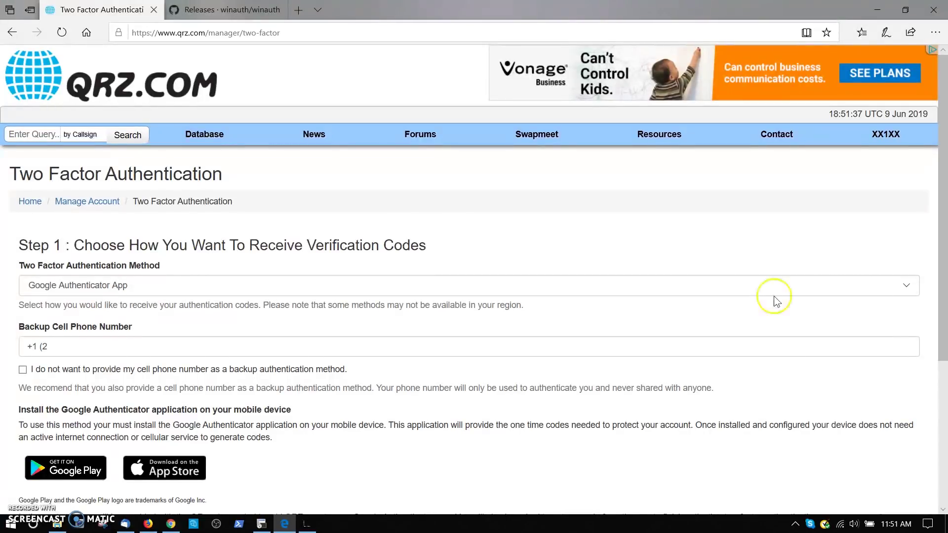
Step: Close the leftover WinAuth GitHub Releases tab
left_click(279, 11)
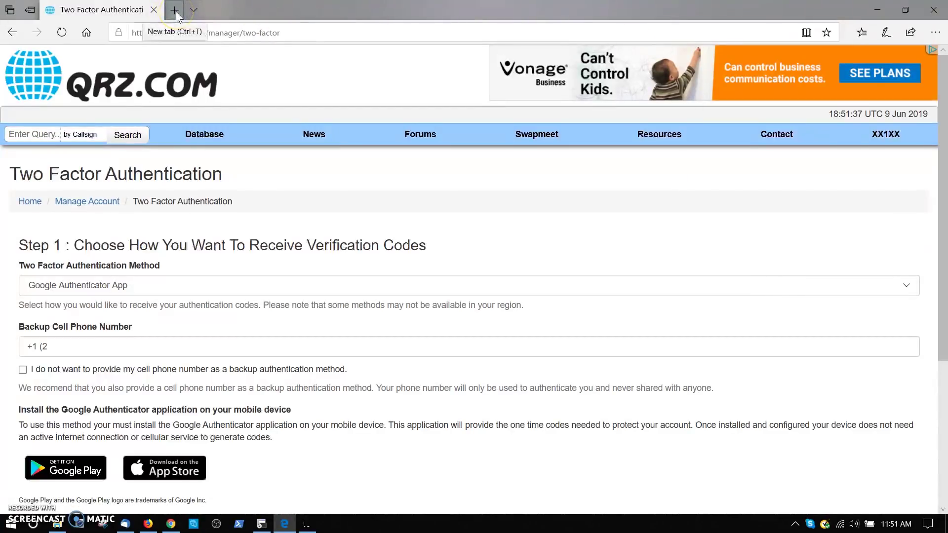
Step: In a new tab, visit the WinAuth website and follow its Stable and Beta Downloads link
left_click(176, 11)
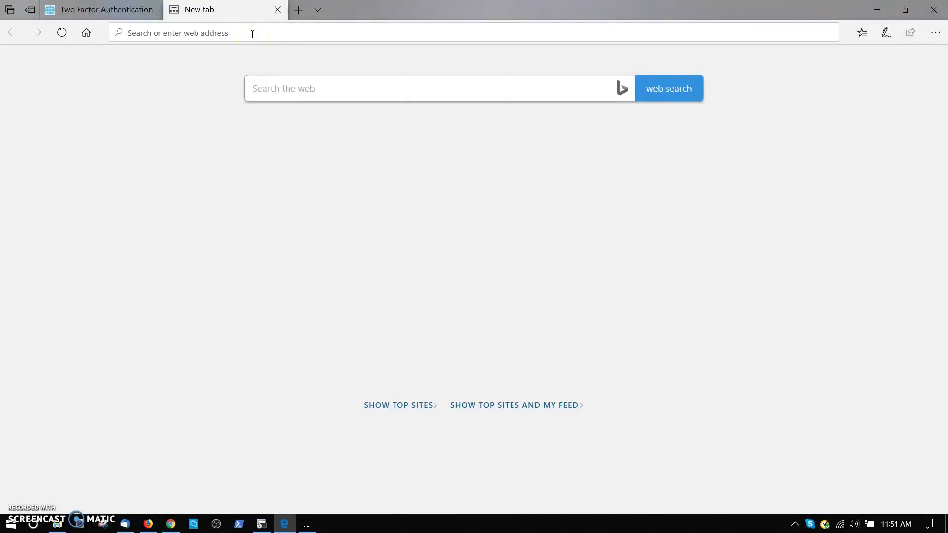
type("winau")
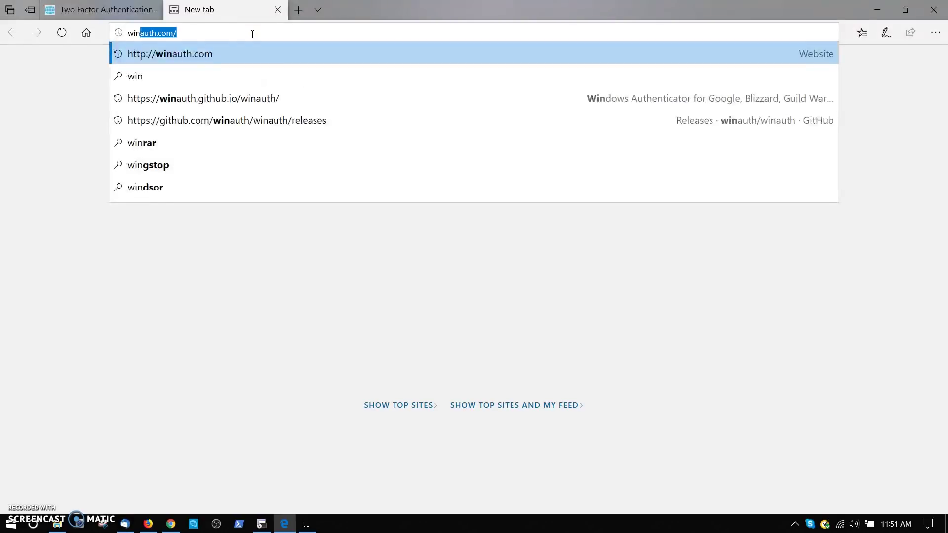
type("https://")
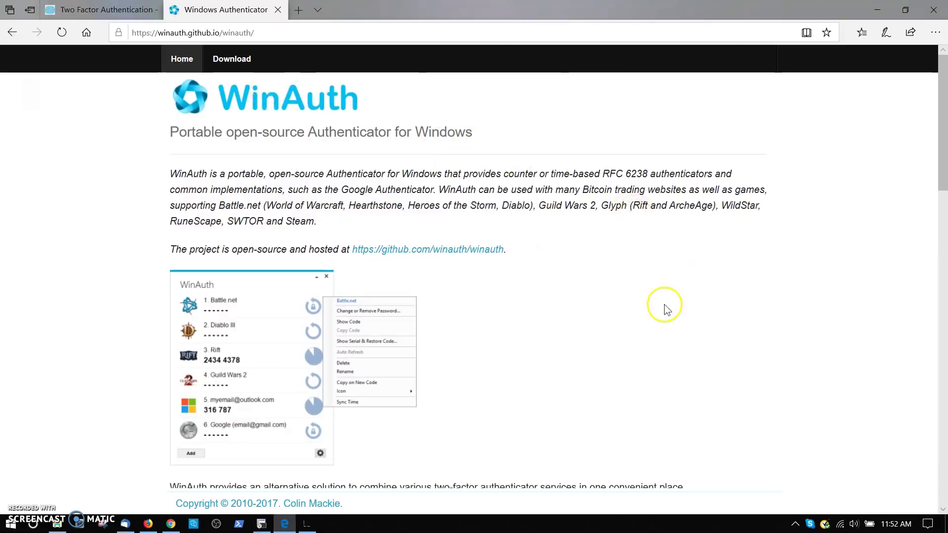
scroll(719, 304, "down", 5)
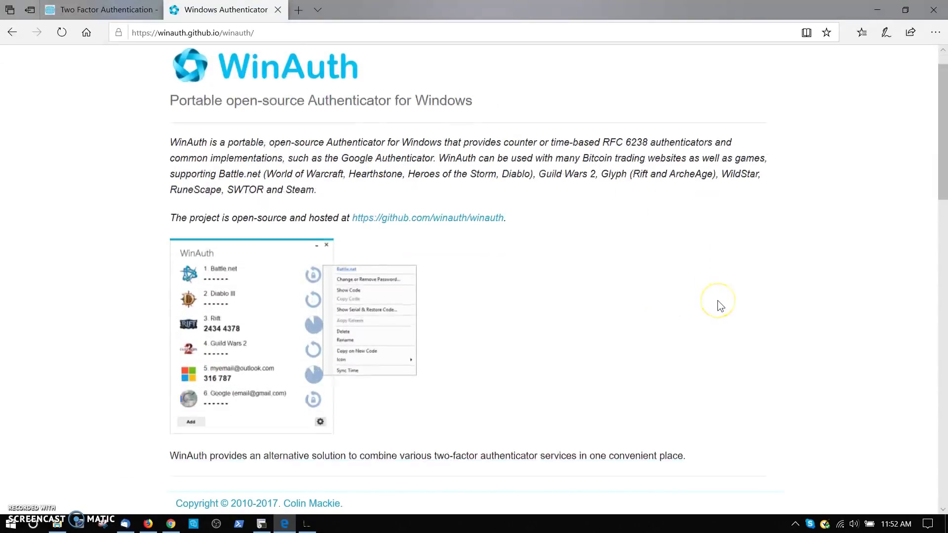
scroll(718, 304, "up", 4)
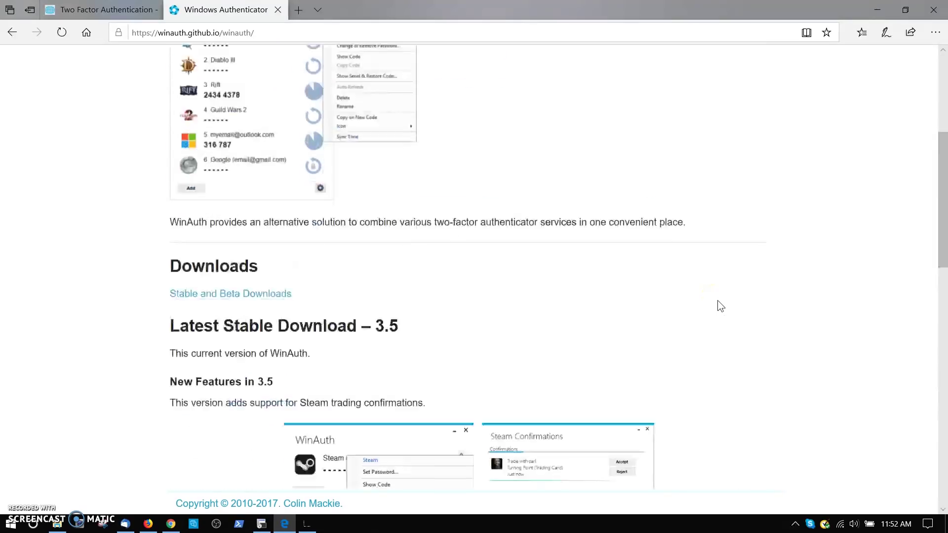
scroll(718, 301, "down", 8)
scroll(718, 299, "up", 2)
scroll(719, 299, "down", 3)
scroll(564, 212, "up", 2)
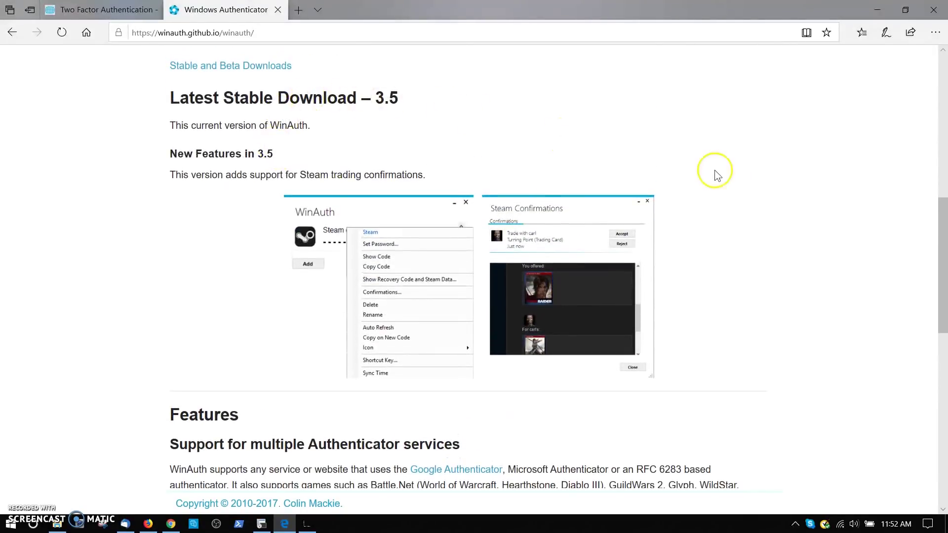
scroll(810, 219, "down", 4)
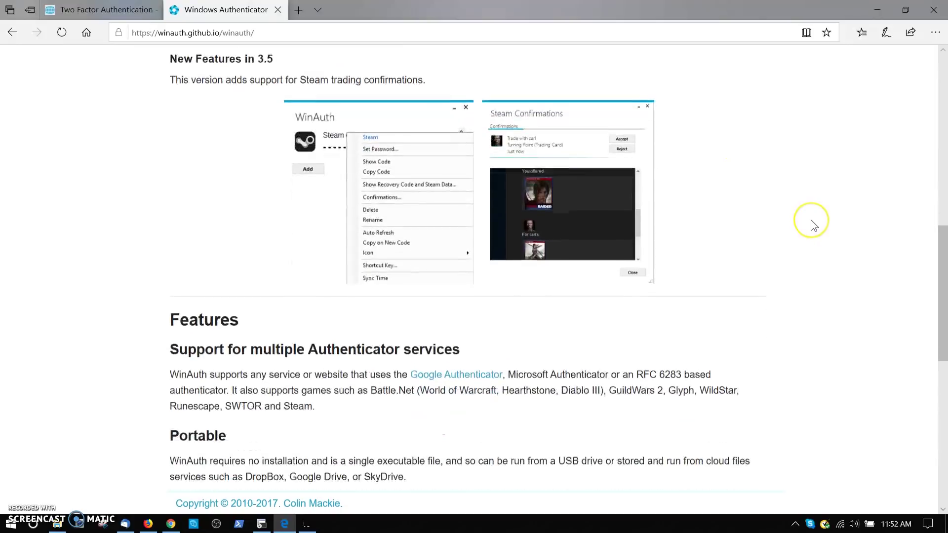
scroll(811, 220, "down", 7)
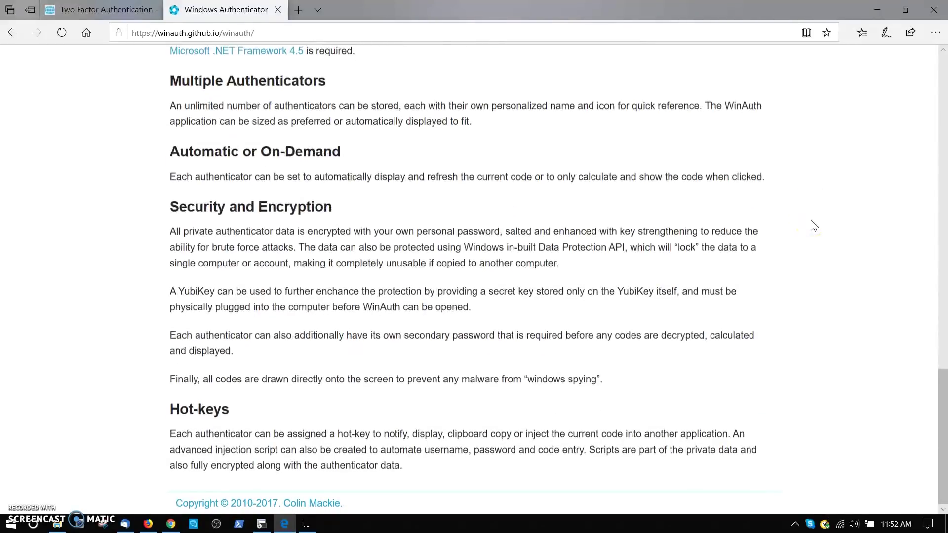
scroll(810, 220, "up", 8)
scroll(813, 225, "up", 10)
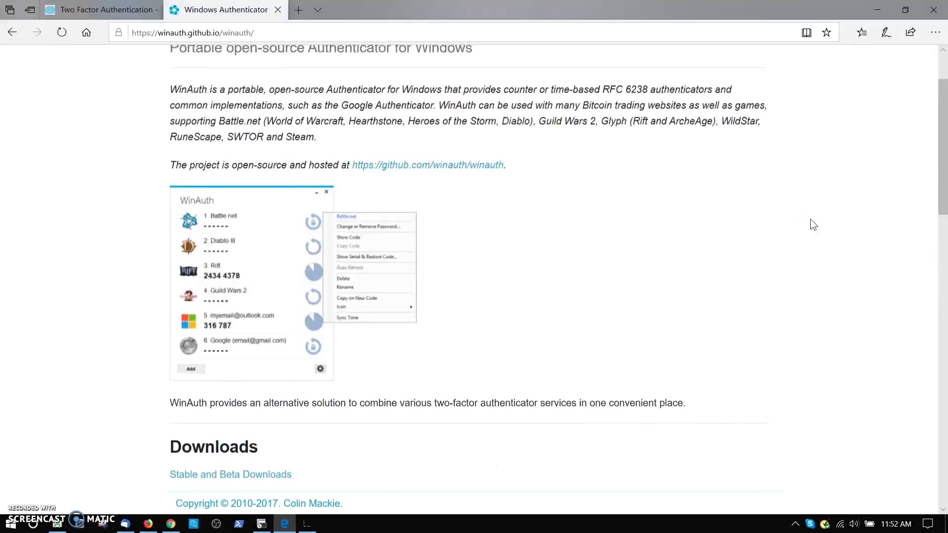
scroll(774, 237, "down", 1)
scroll(771, 232, "down", 1)
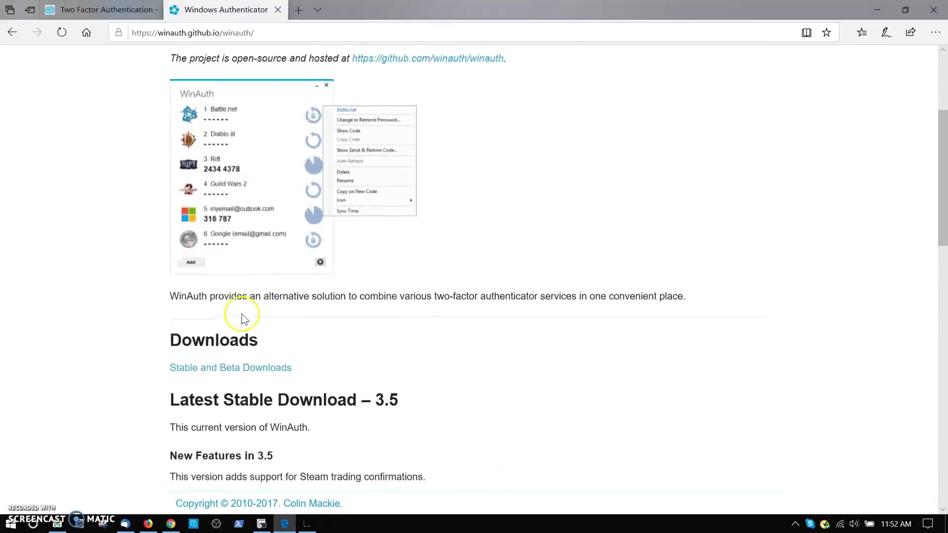
left_click(232, 367)
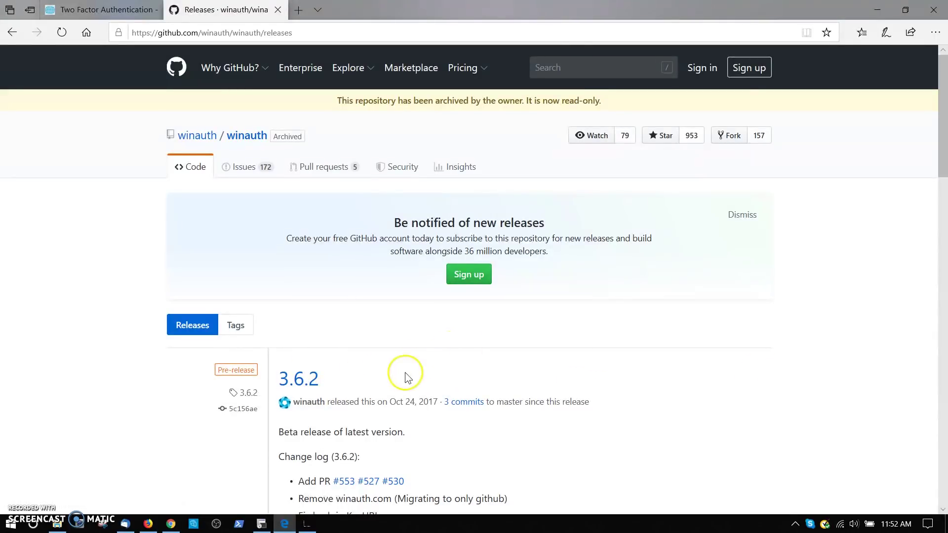
Step: Scroll down to the WinAuth 3.5.1 release and download WinAuth-3.5.1.zip from its assets
scroll(742, 354, "down", 1)
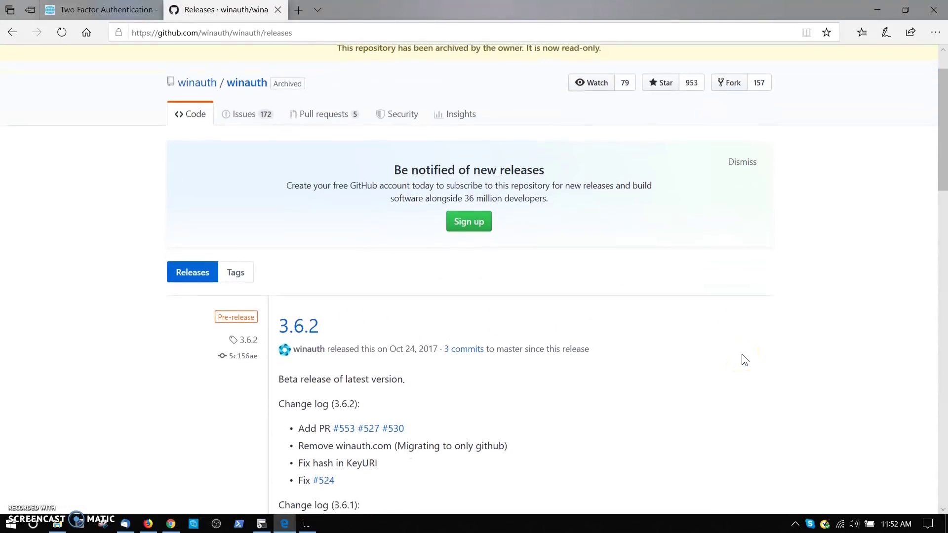
scroll(741, 354, "down", 3)
scroll(741, 354, "down", 10)
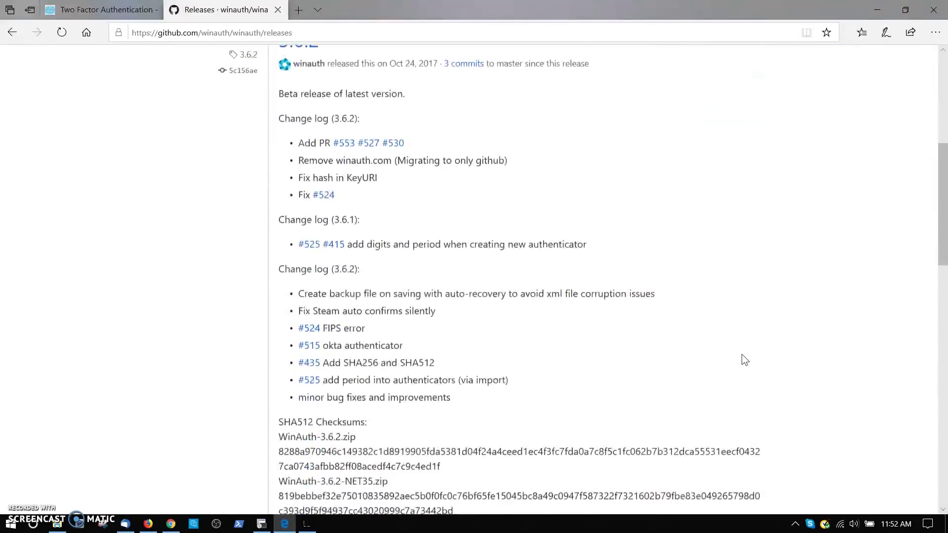
scroll(741, 354, "down", 1)
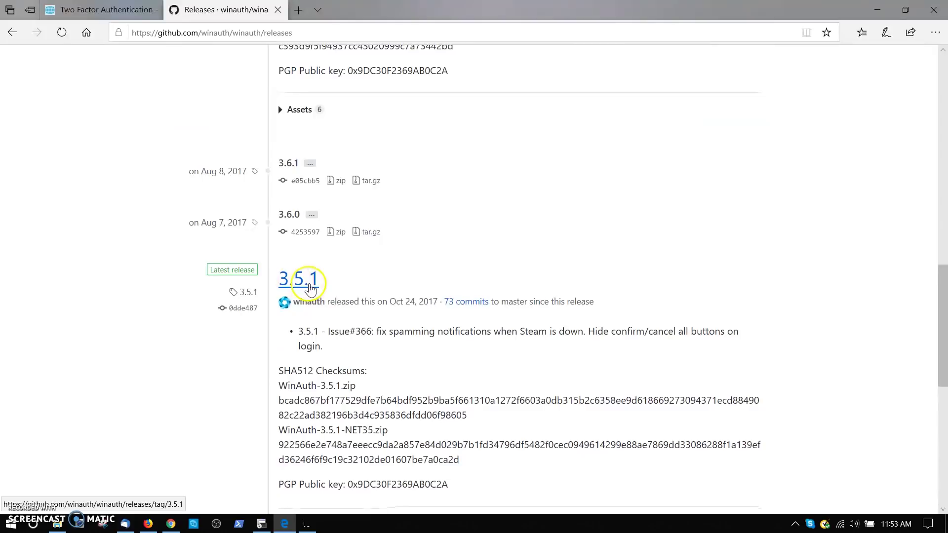
scroll(654, 305, "down", 2)
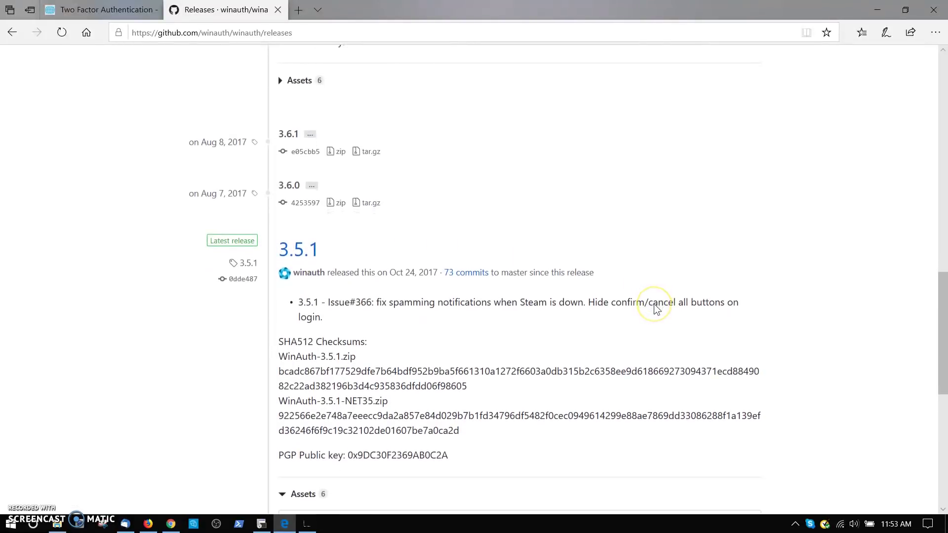
scroll(654, 304, "down", 3)
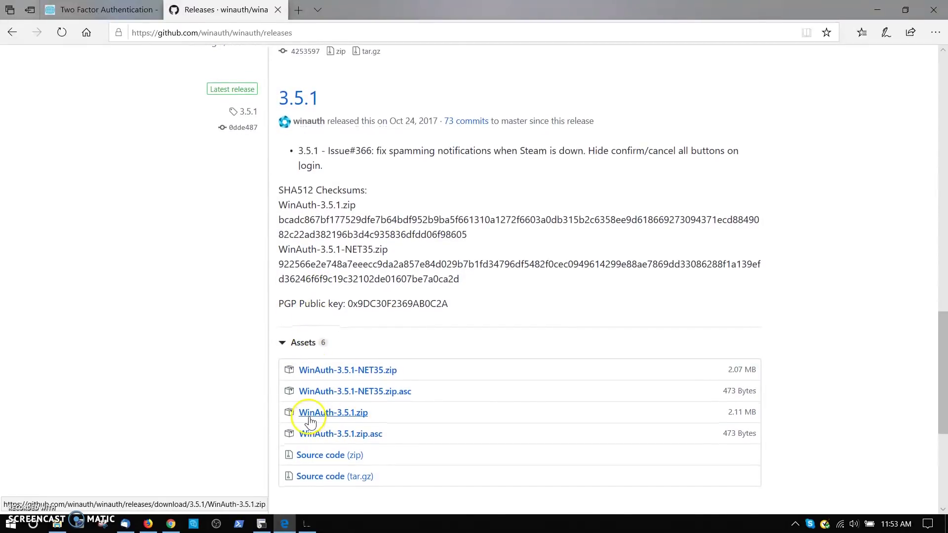
left_click(365, 418)
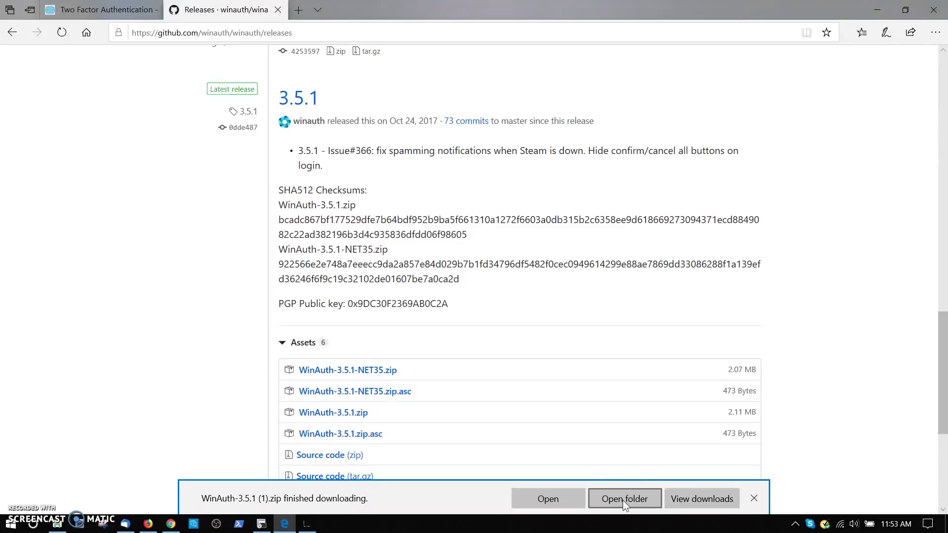
Step: Open the Downloads folder and run a Norton Scan Now on WinAuth-3.5.1.zip, which finds no threats
left_click(624, 501)
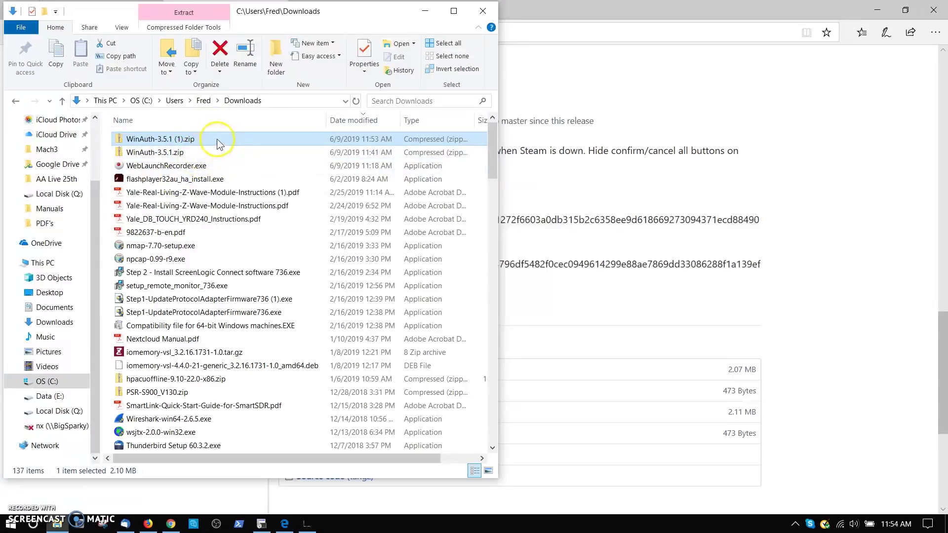
left_click(214, 153)
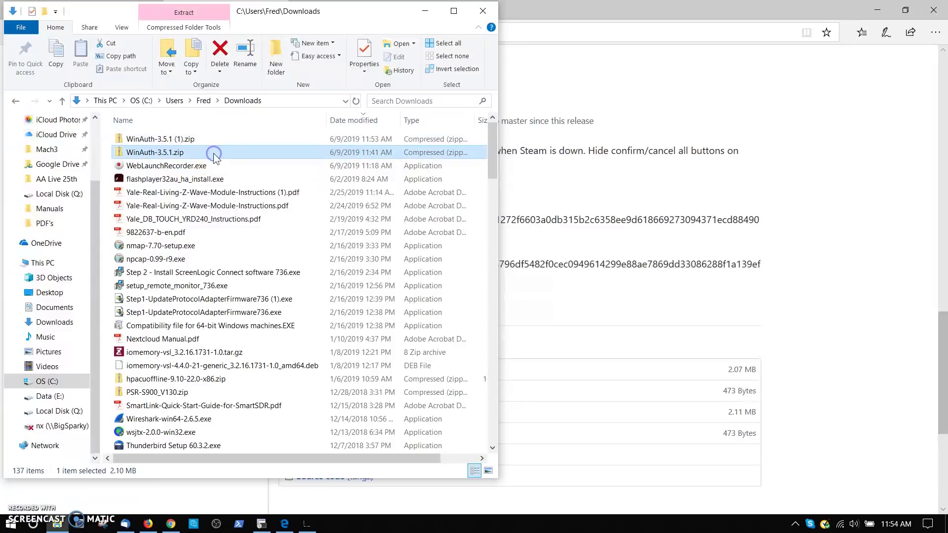
double_click(202, 154)
right_click(202, 153)
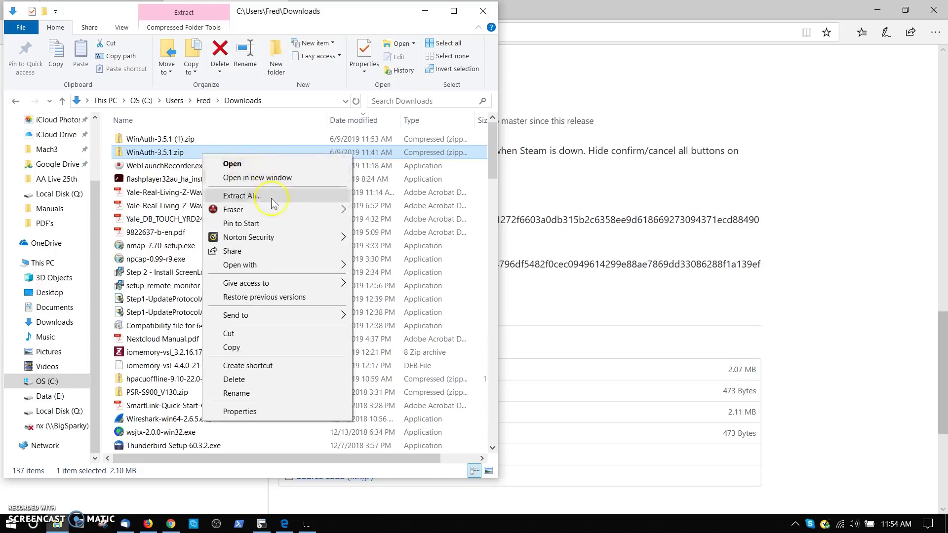
mouse_move(305, 236)
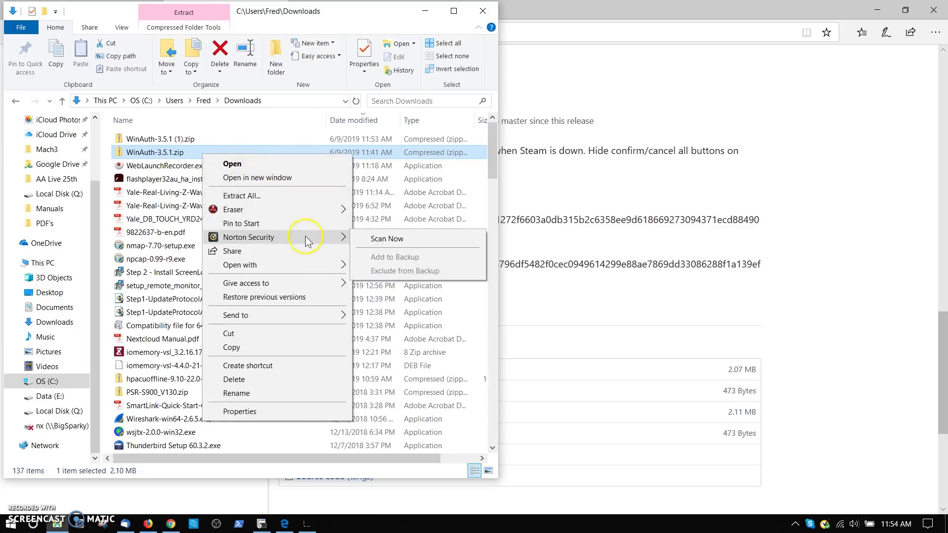
left_click(387, 242)
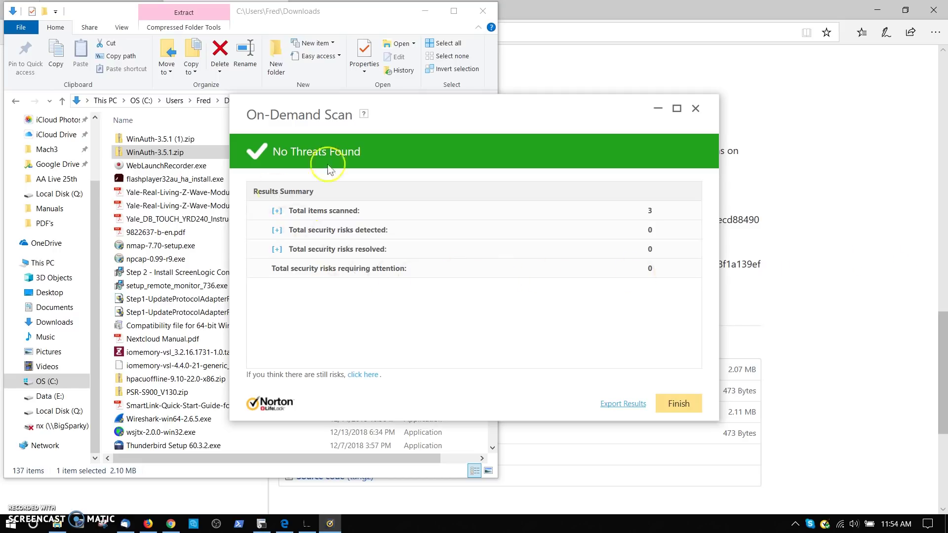
left_click(696, 415)
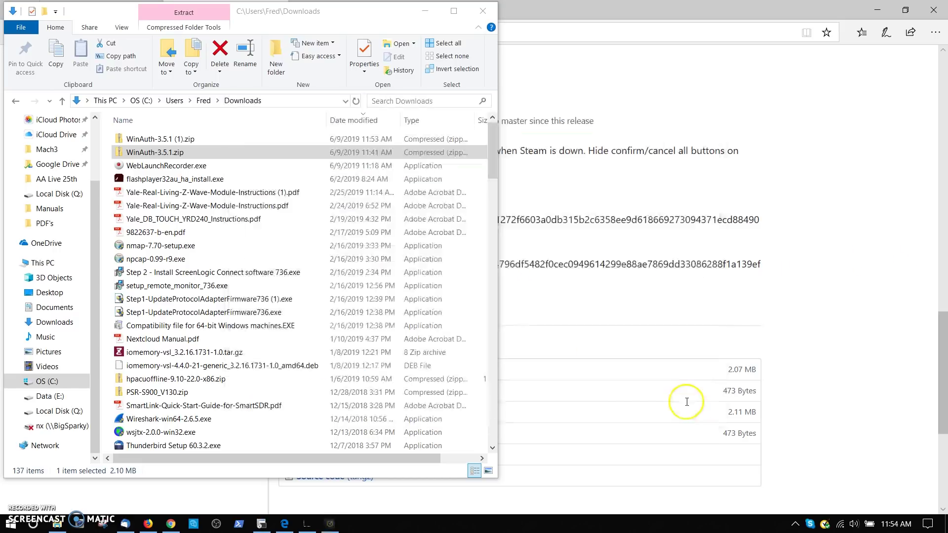
Step: Run WinAuth.exe from the zip, minimize File Explorer, and move WinAuth's window to the right
double_click(170, 153)
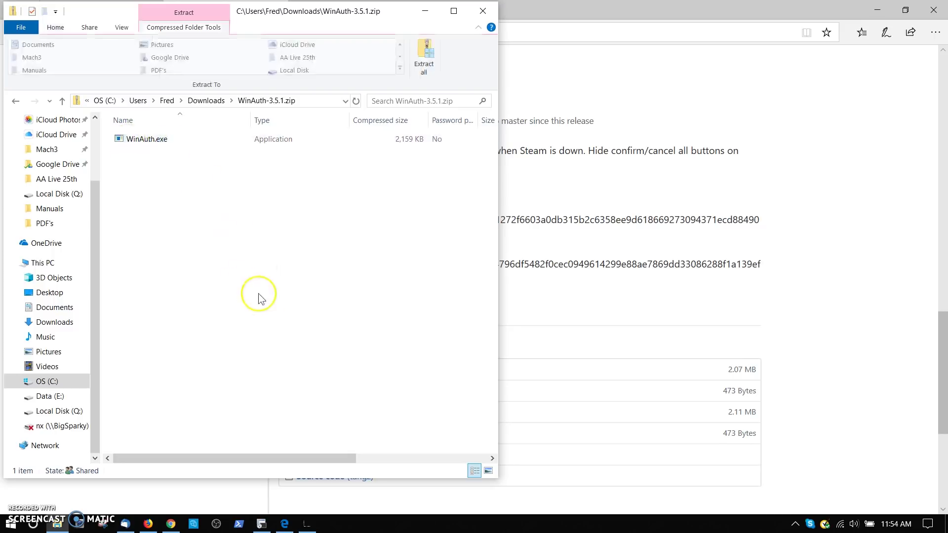
double_click(147, 140)
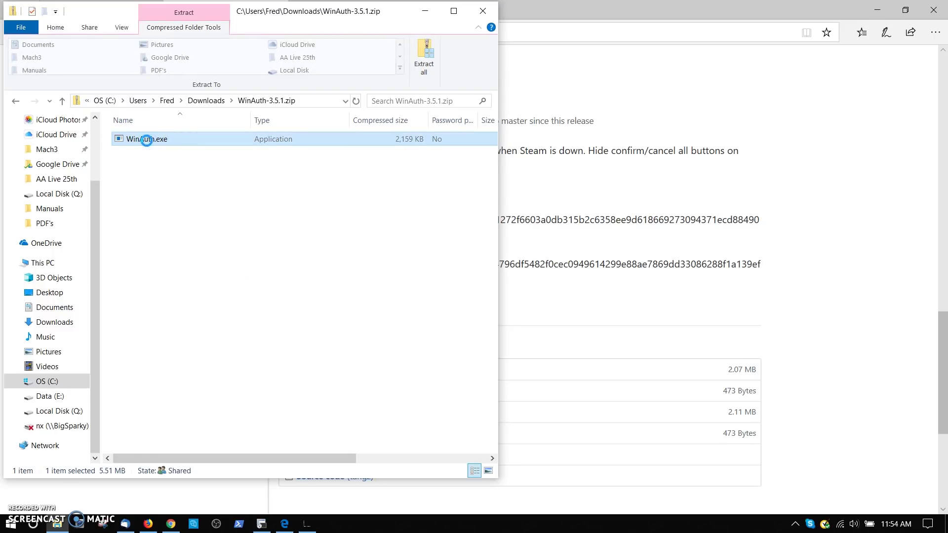
double_click(146, 140)
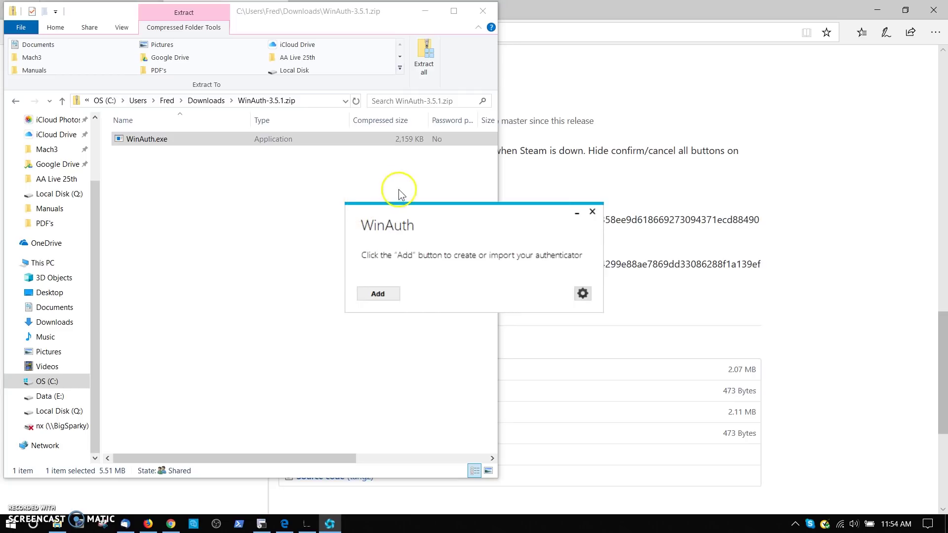
left_click(433, 16)
left_click(433, 16)
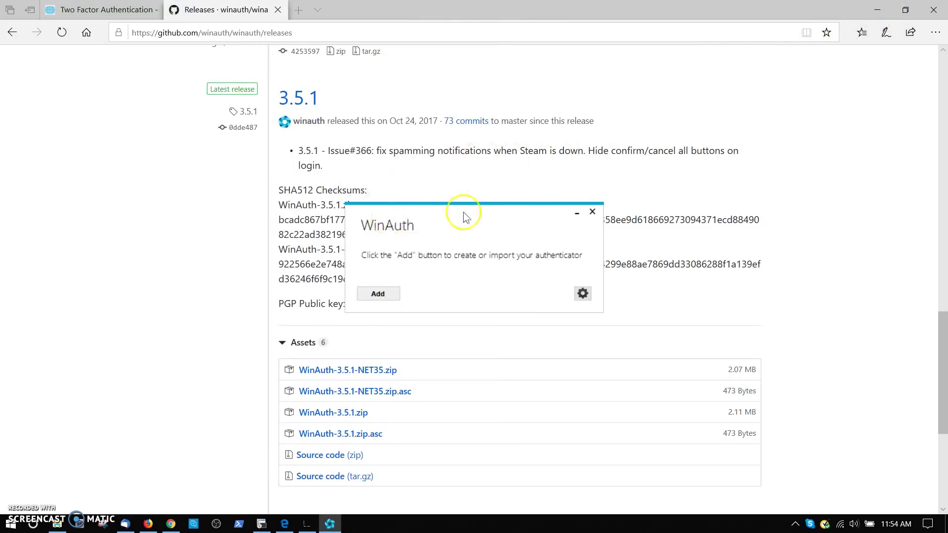
left_click_drag(464, 217, 535, 89)
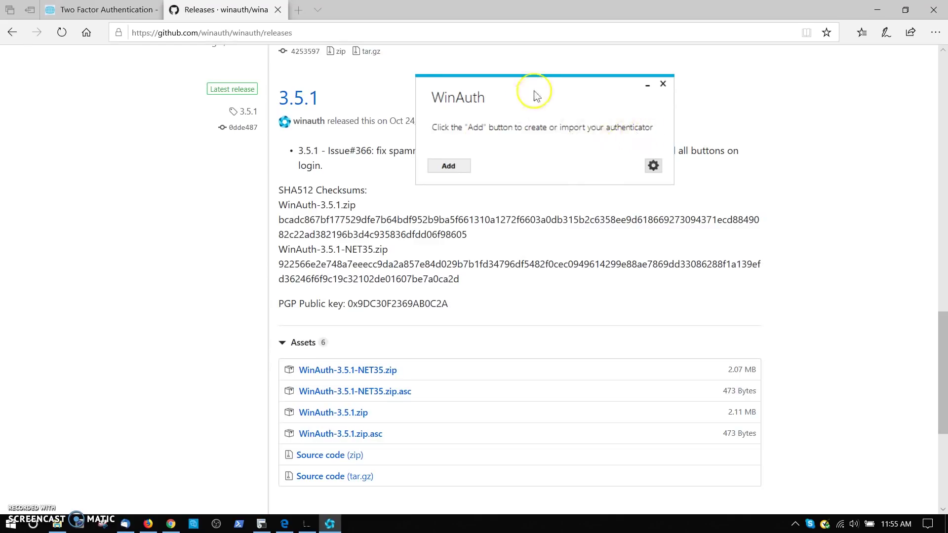
left_click_drag(537, 89, 760, 105)
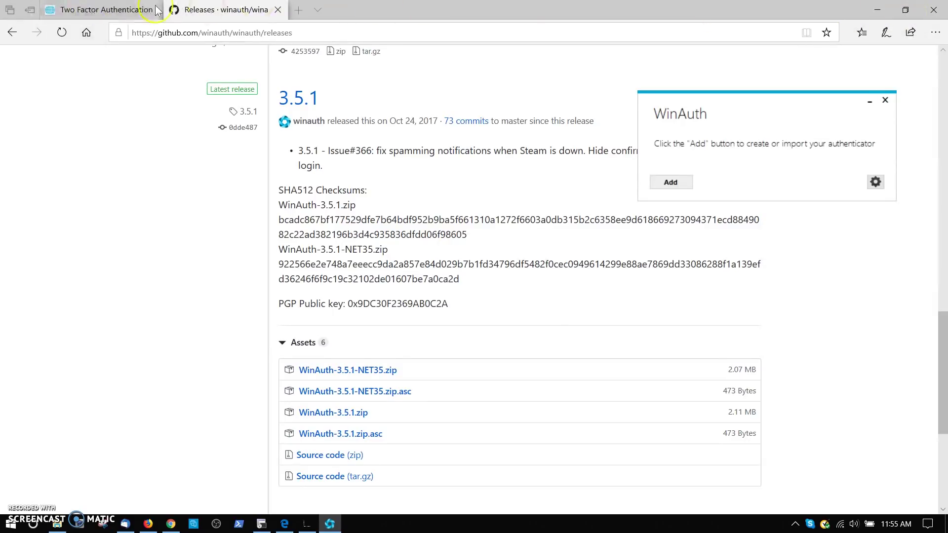
Step: Return to the QRZ tab and place the browser and WinAuth windows side by side
left_click(101, 10)
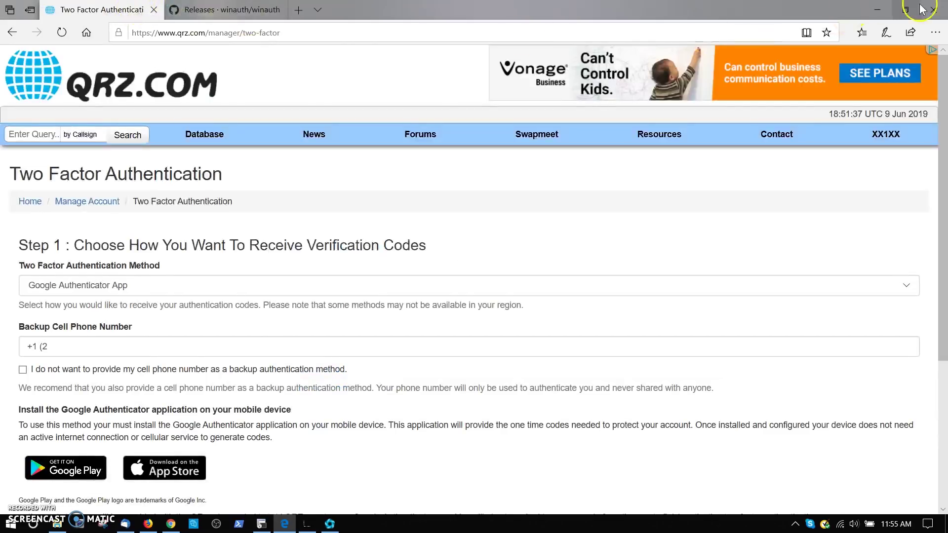
left_click(904, 10)
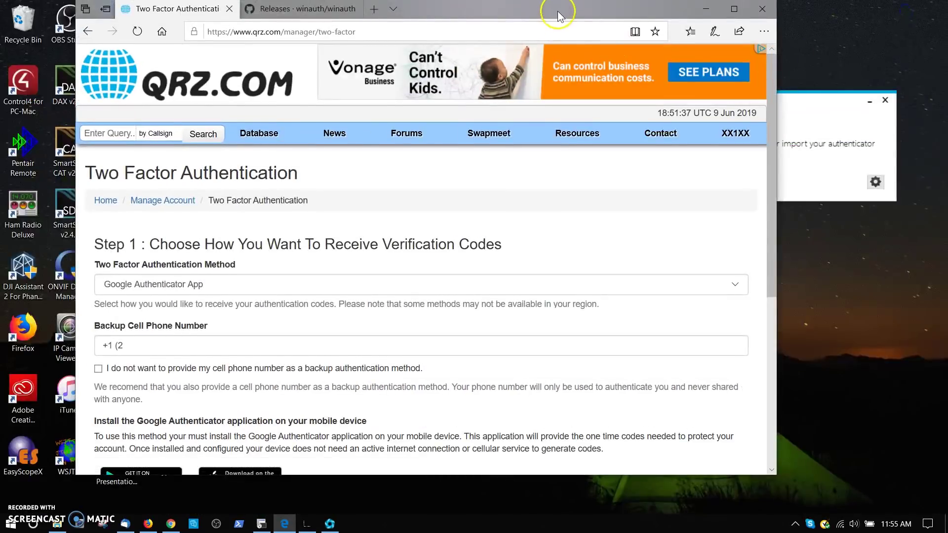
left_click_drag(558, 11, 484, 15)
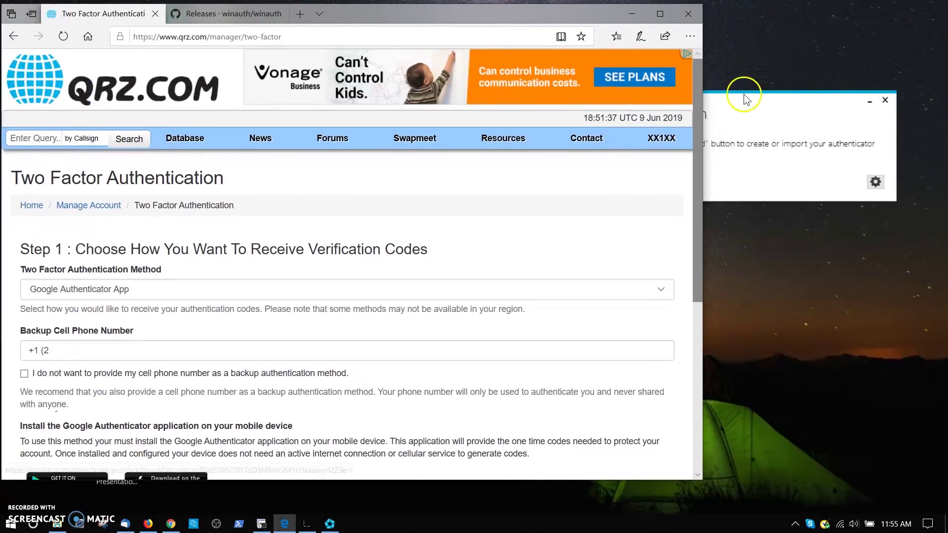
left_click_drag(742, 100, 798, 69)
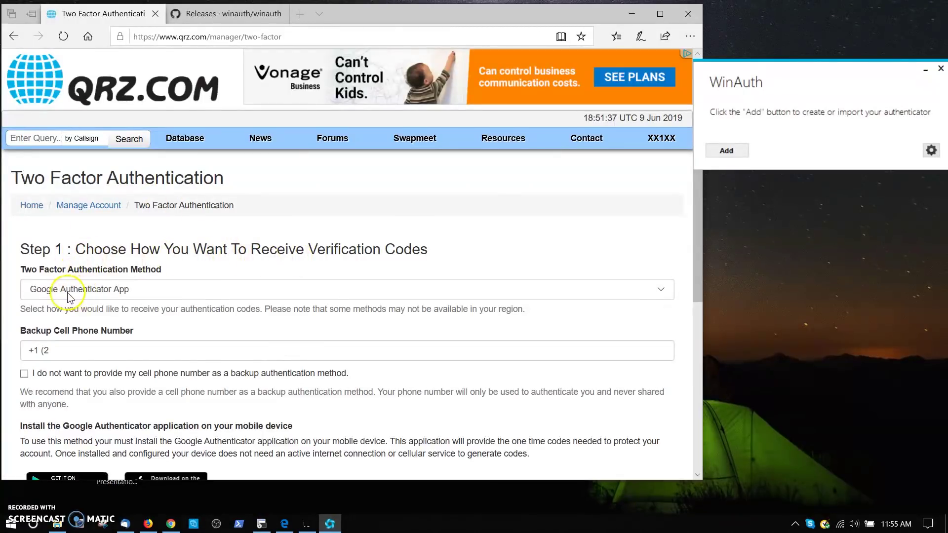
Step: Submit Step 1 with Google Authenticator App, no backup phone, and the current account password
left_click(147, 291)
left_click(147, 291)
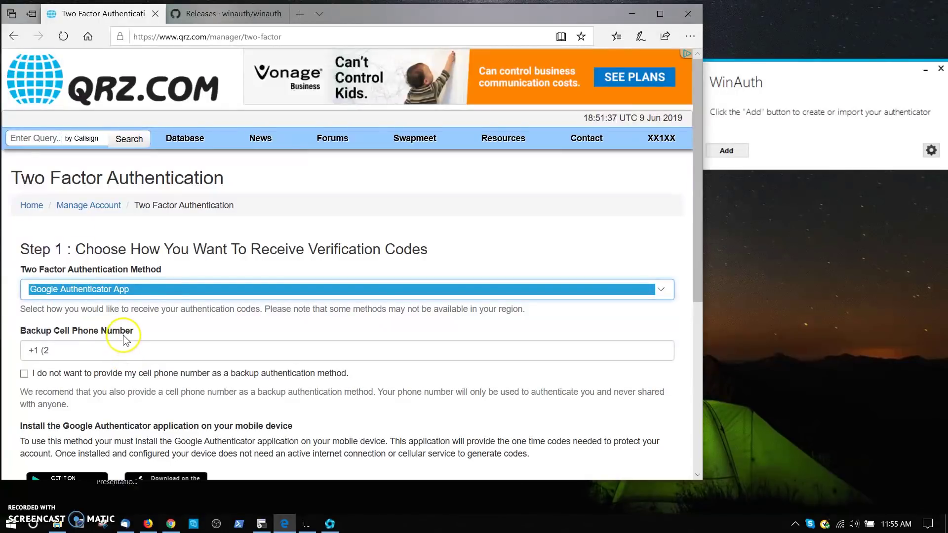
left_click(24, 374)
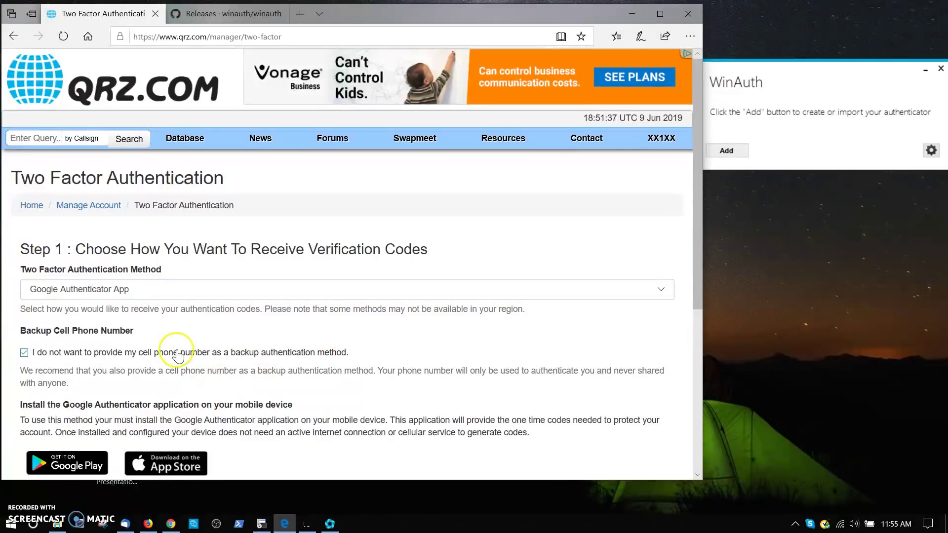
scroll(286, 346, "down", 3)
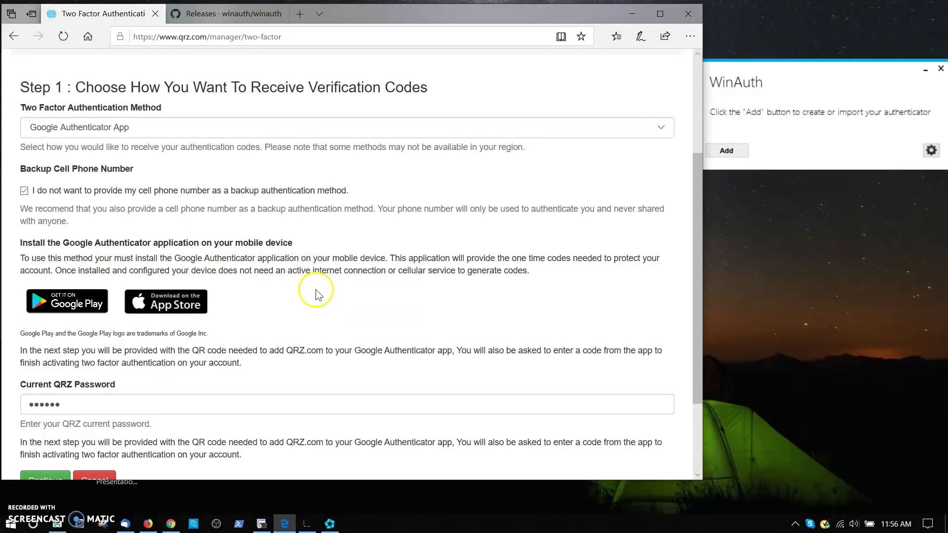
scroll(320, 293, "down", 3)
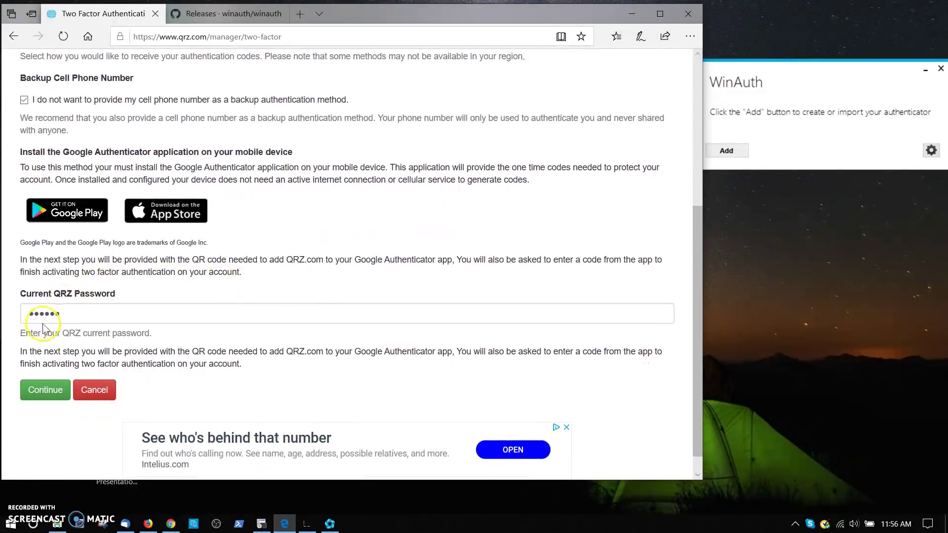
left_click(81, 312)
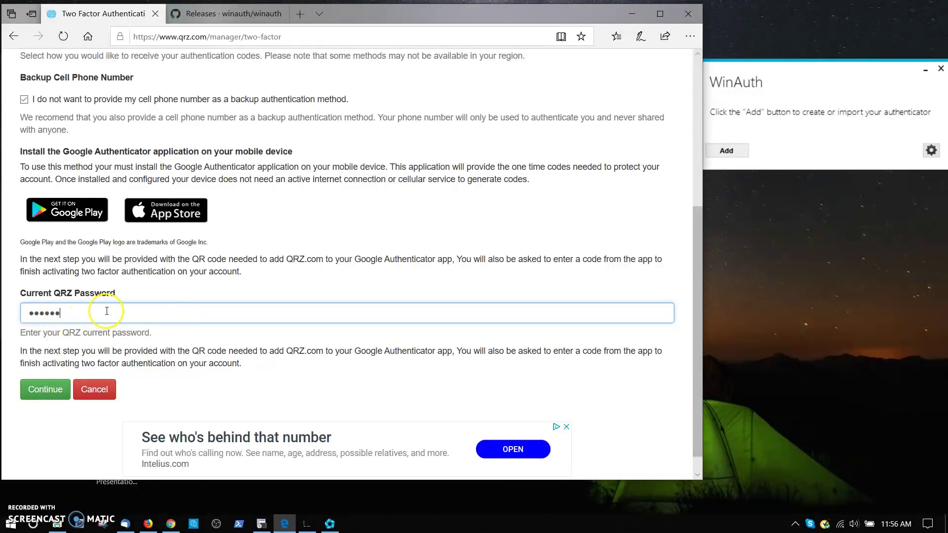
left_click(45, 390)
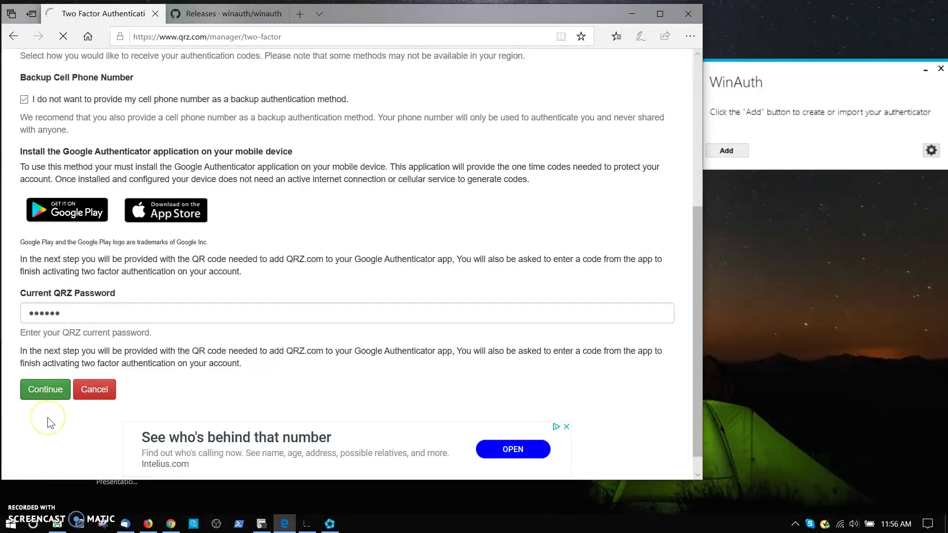
Step: Reveal QRZ's Step 2 secret code in place of the QR code and copy it
scroll(250, 371, "down", 2)
scroll(250, 369, "up", 1)
scroll(250, 370, "down", 1)
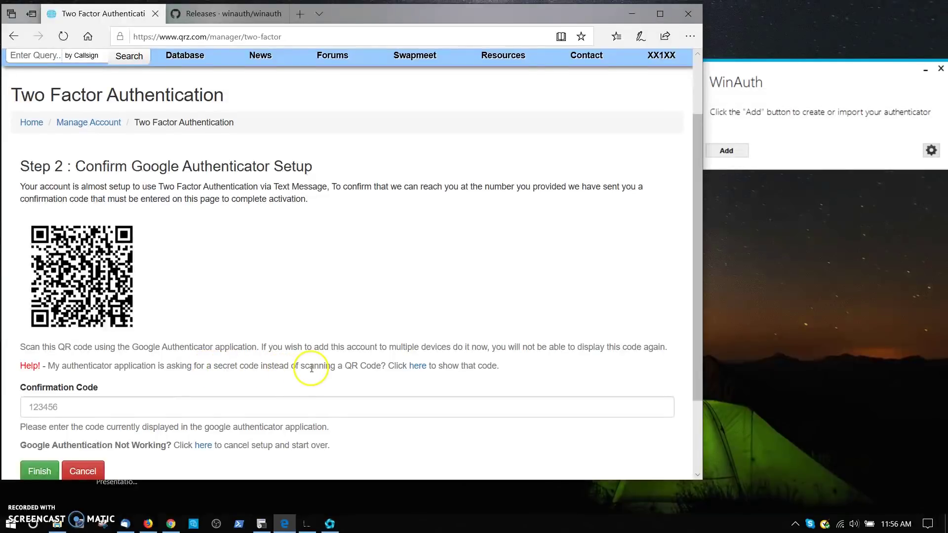
left_click(417, 366)
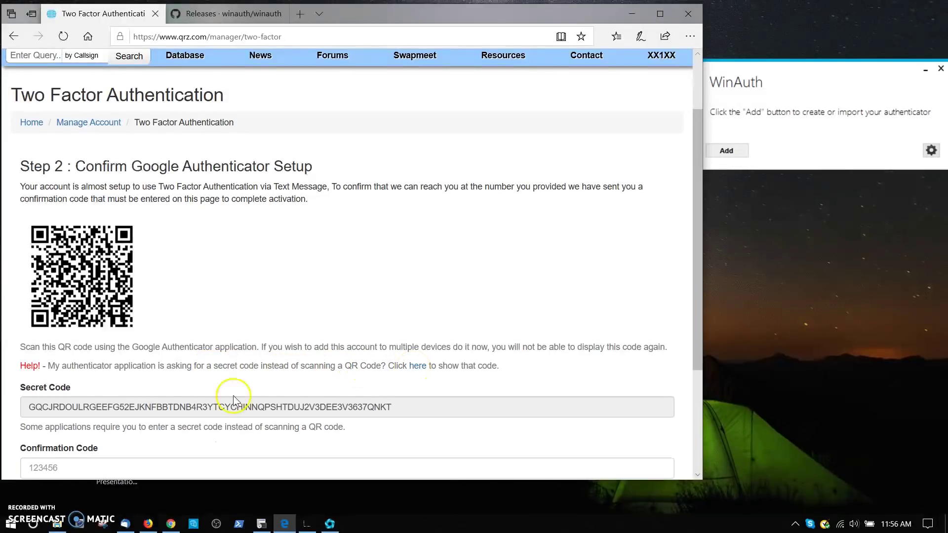
left_click(146, 405)
right_click(146, 406)
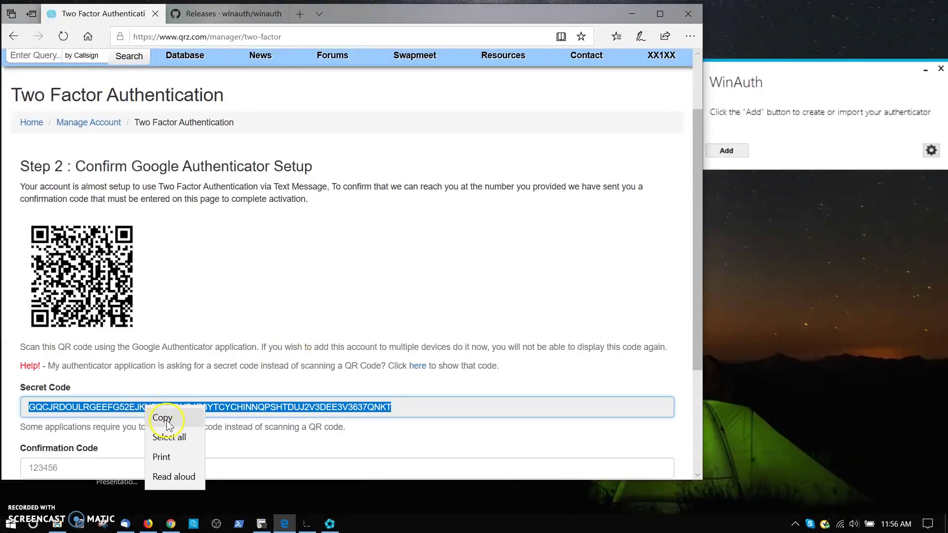
left_click(163, 416)
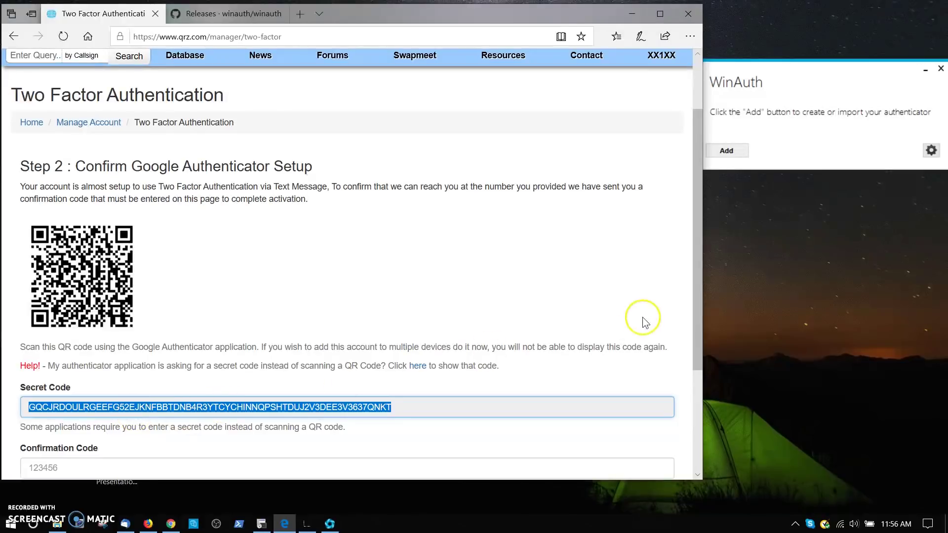
left_click_drag(790, 79, 639, 202)
Step: Add a time-based WinAuth authenticator 'My QRZ Login' with the pasted secret and verify it
left_click(580, 277)
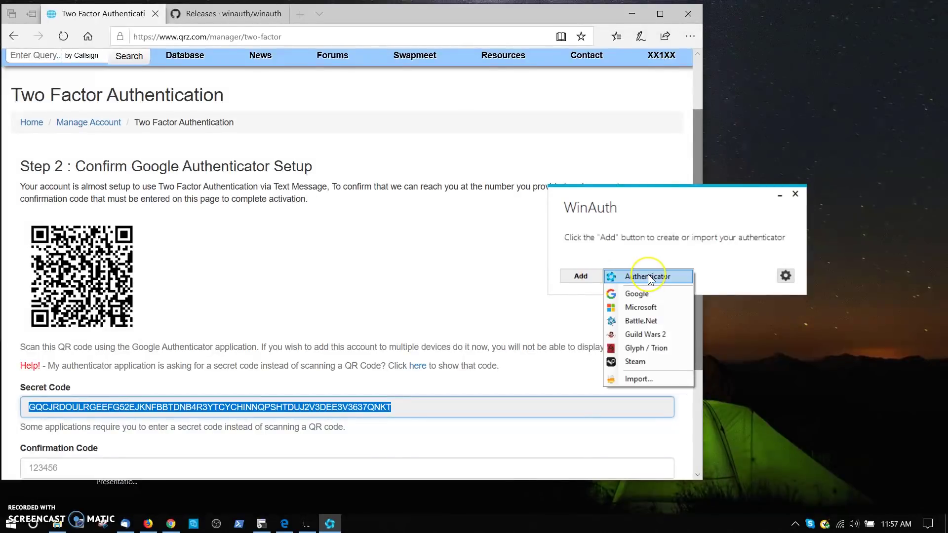
left_click(648, 277)
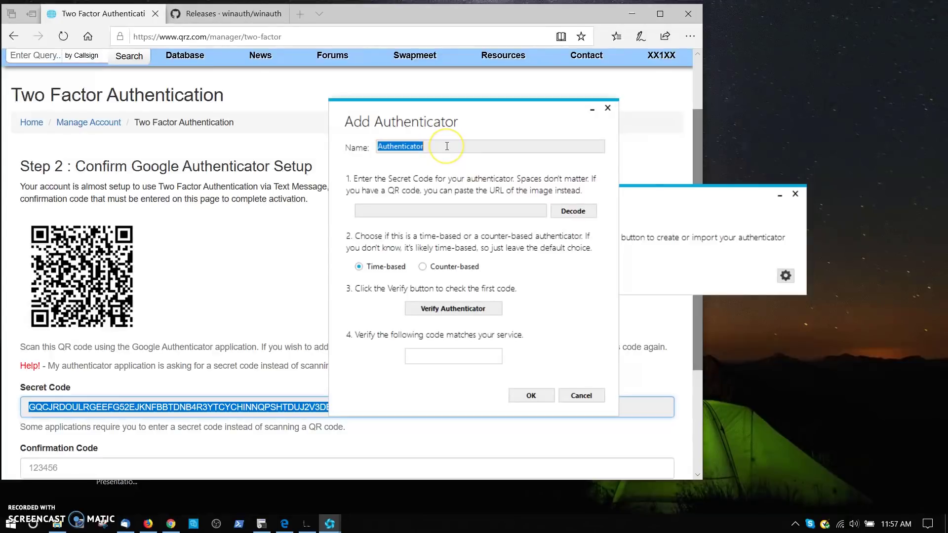
type("y QRZ Login")
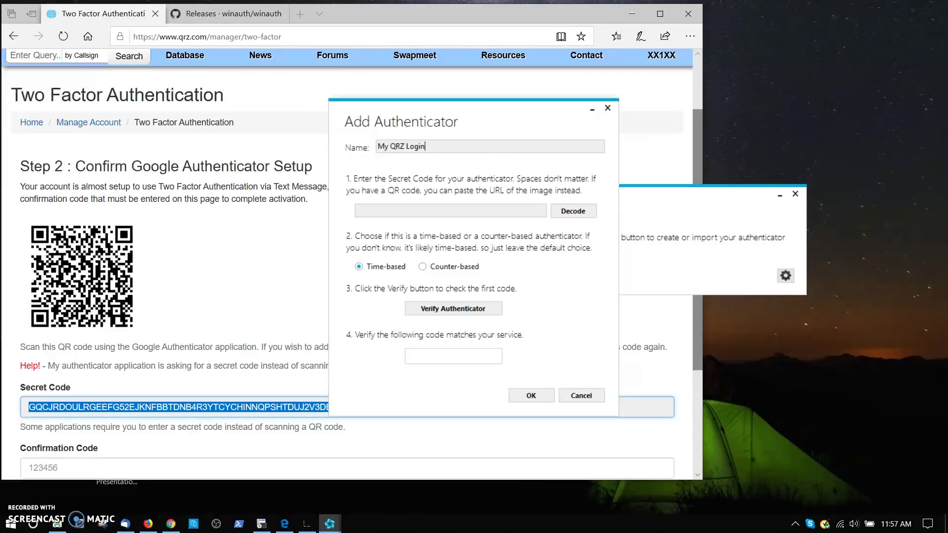
left_click(434, 209)
right_click(419, 210)
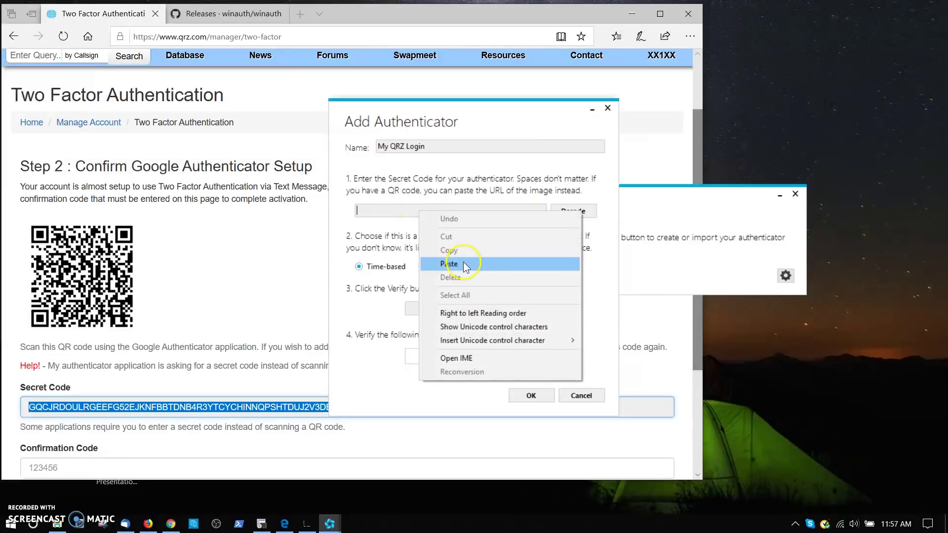
left_click(464, 264)
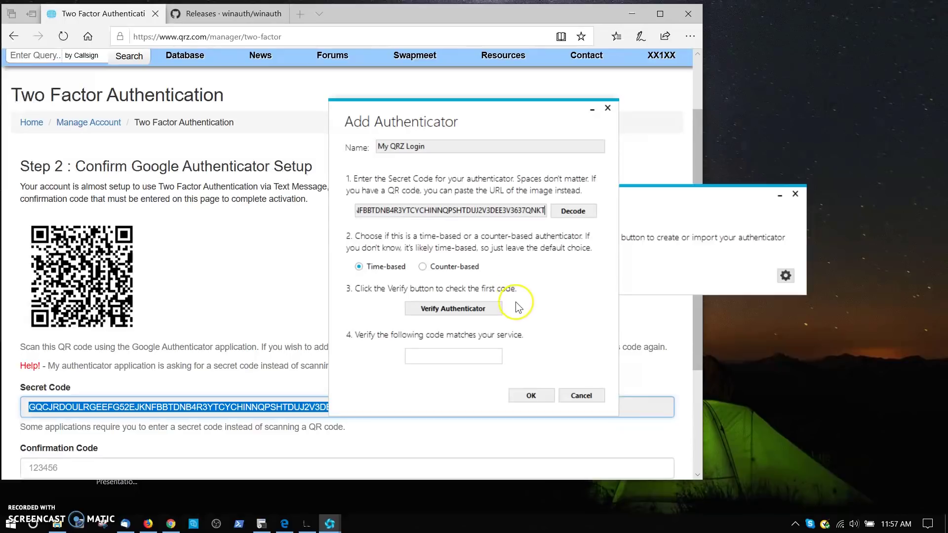
left_click(476, 310)
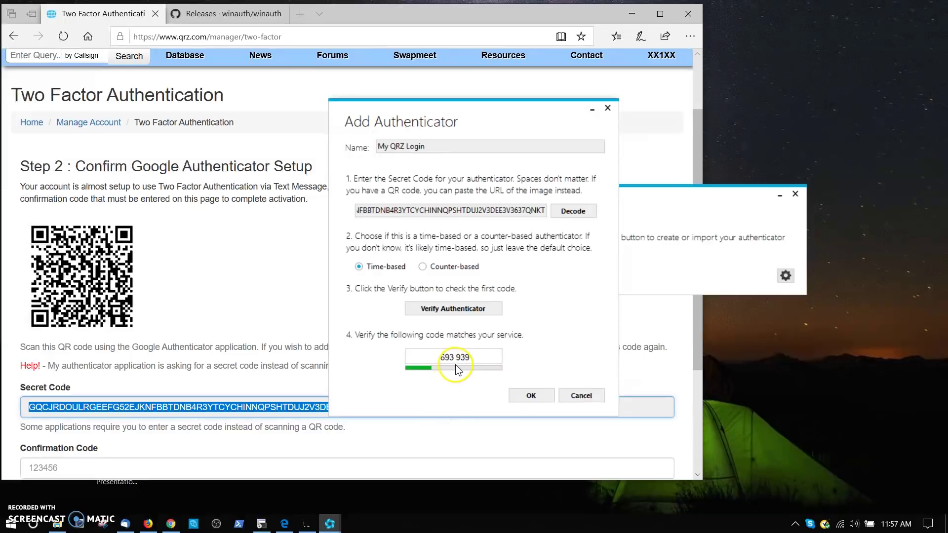
left_click_drag(477, 122, 862, 71)
Step: Enter WinAuth's six-digit code in QRZ's Confirmation Code field and submit, activating Two Factor
left_click(403, 266)
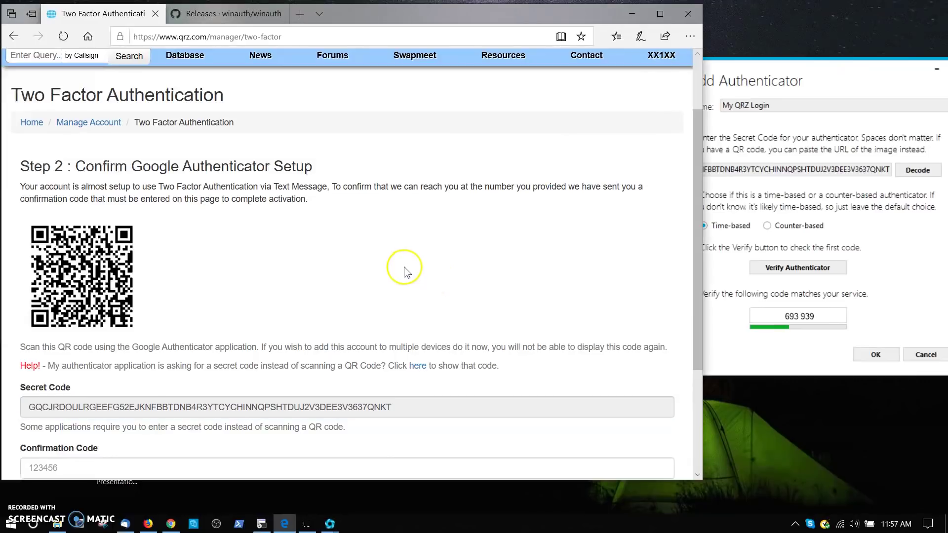
scroll(404, 266, "down", 3)
left_click(144, 361)
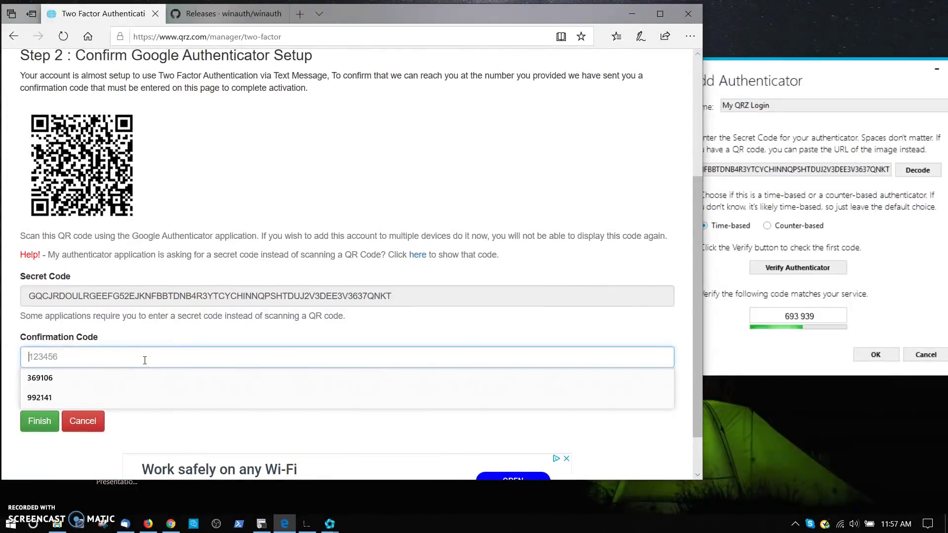
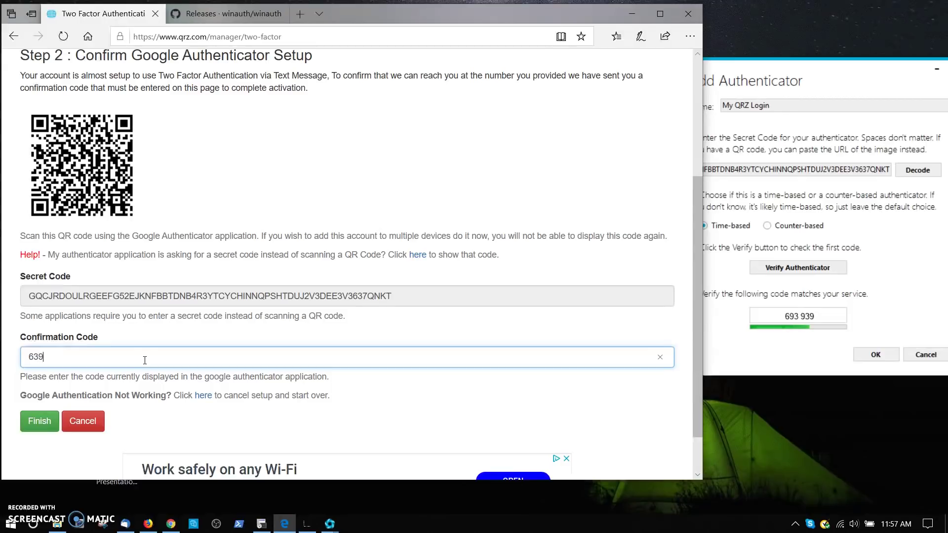
left_click(140, 361)
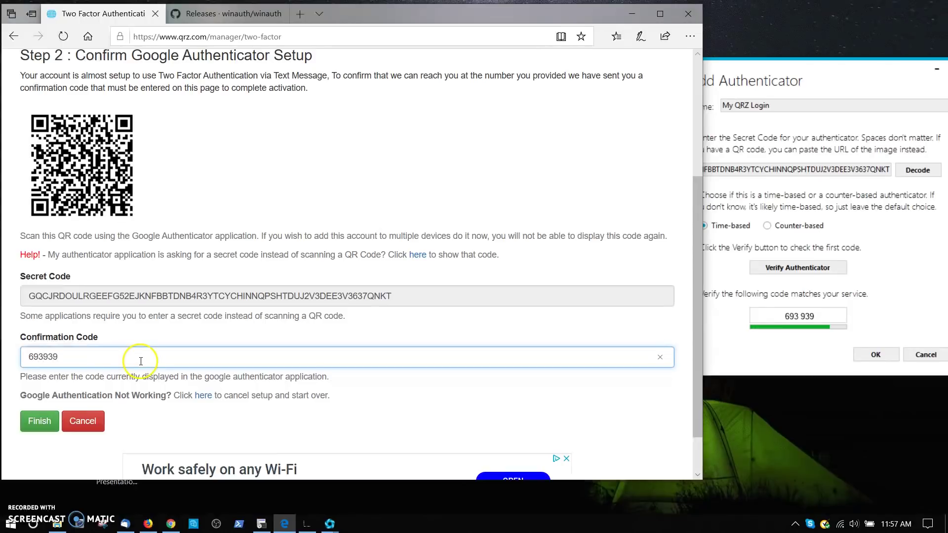
left_click(36, 423)
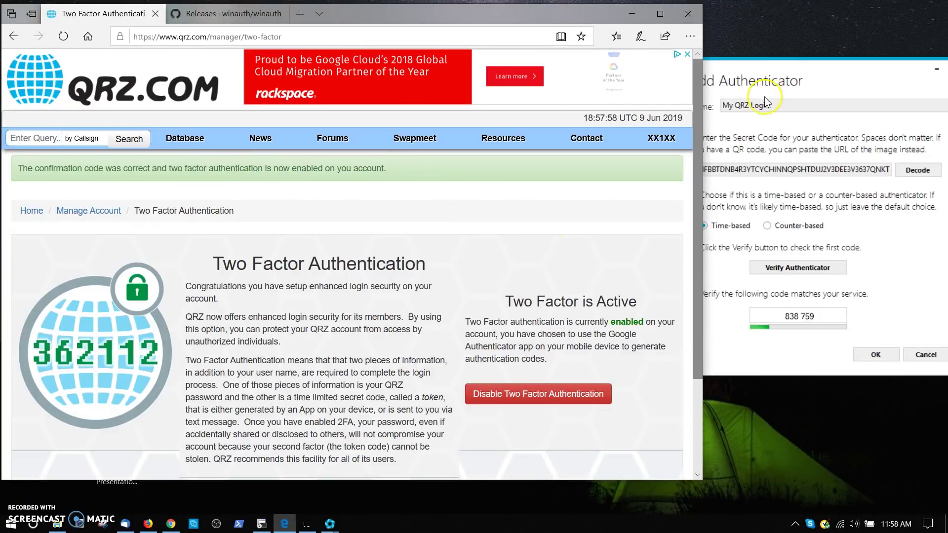
Step: Save the new My QRZ Login authenticator in WinAuth's Add Authenticator dialog
left_click(807, 68)
left_click_drag(807, 67, 778, 82)
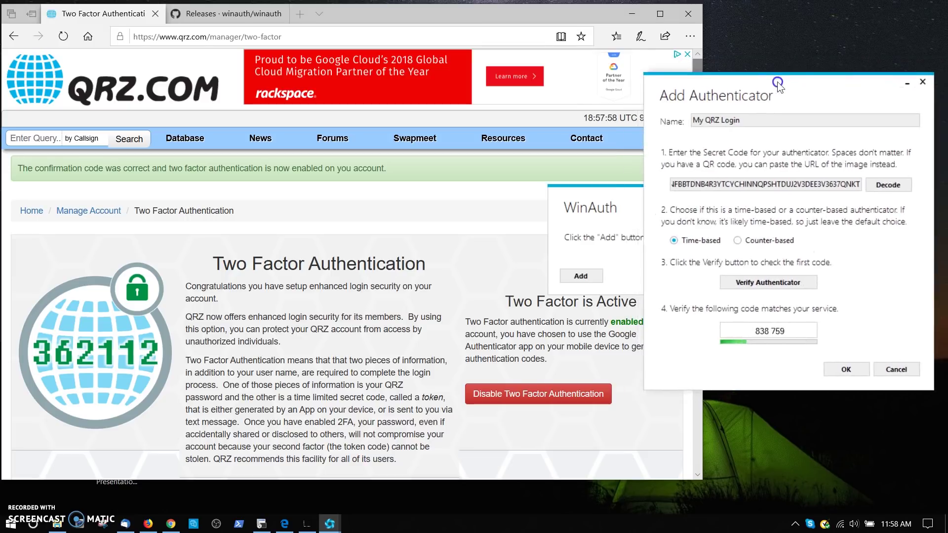
left_click(848, 375)
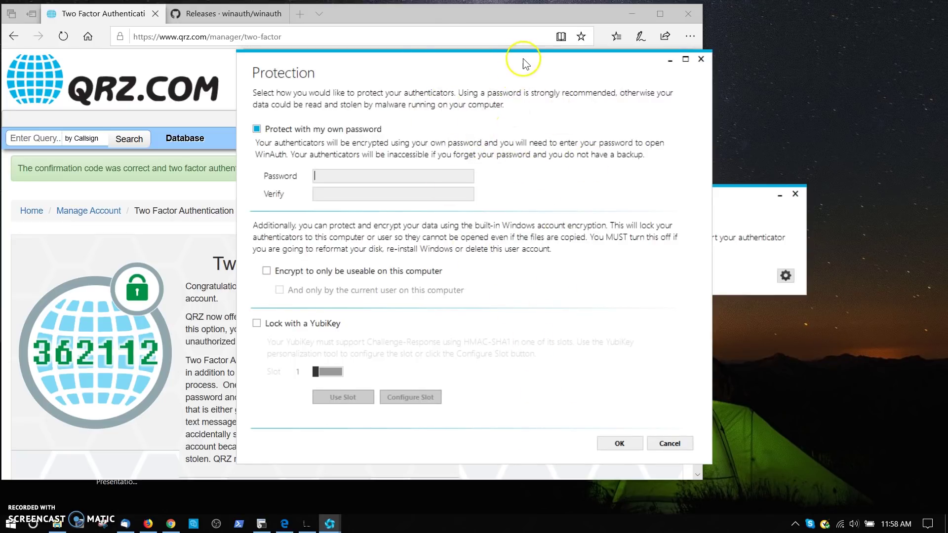
Step: Turn off 'Protect with my own password' in WinAuth's Protection settings and confirm
left_click_drag(522, 58, 517, 15)
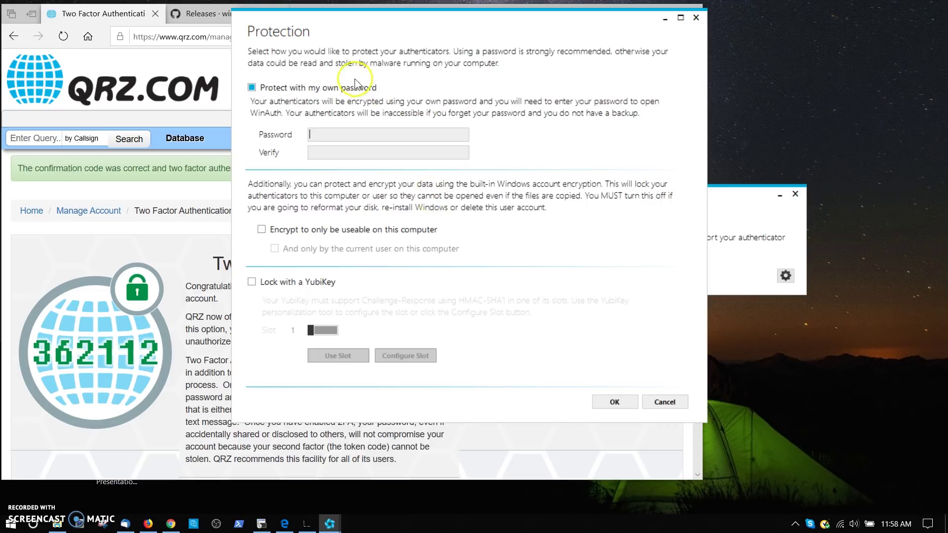
left_click(326, 89)
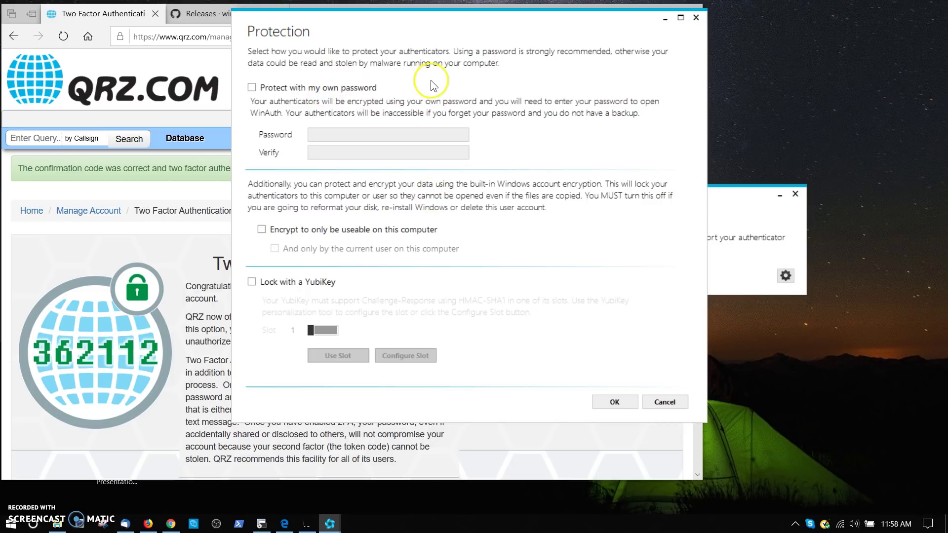
left_click(614, 401)
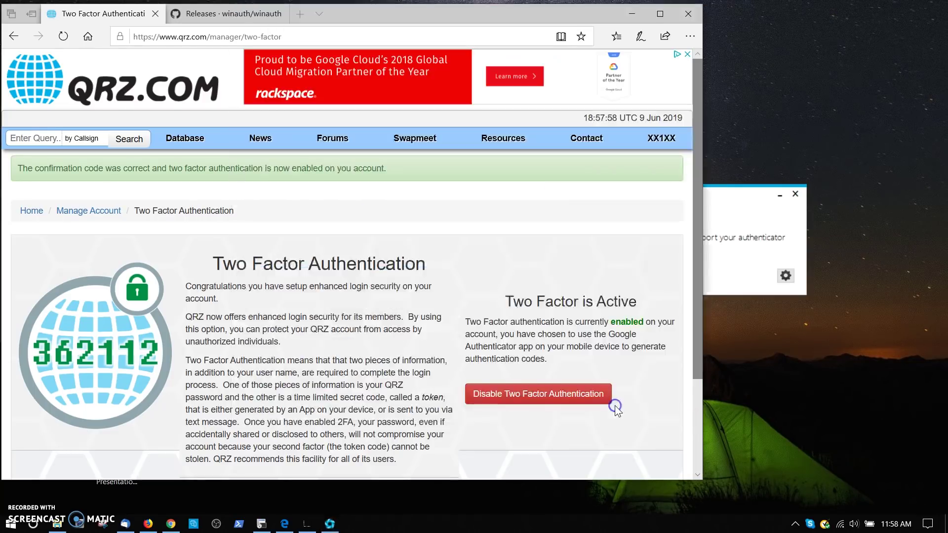
Step: Place WinAuth in the top-right corner and refresh it to show a current My QRZ Login code
left_click(621, 261)
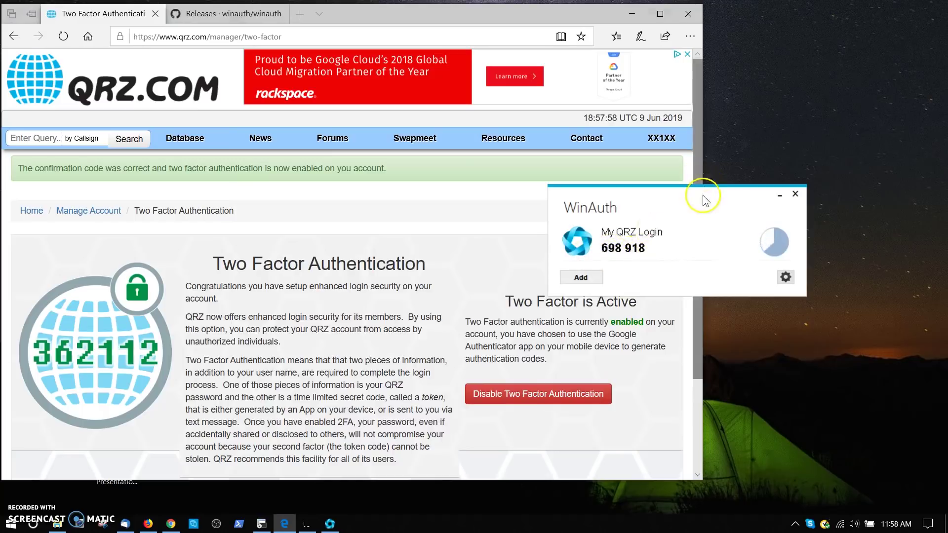
left_click_drag(703, 199, 842, 35)
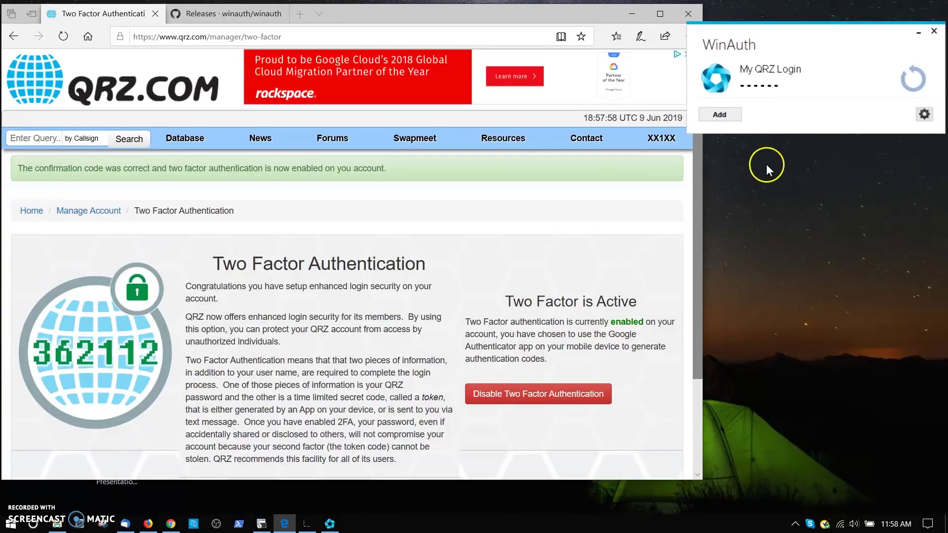
left_click(916, 80)
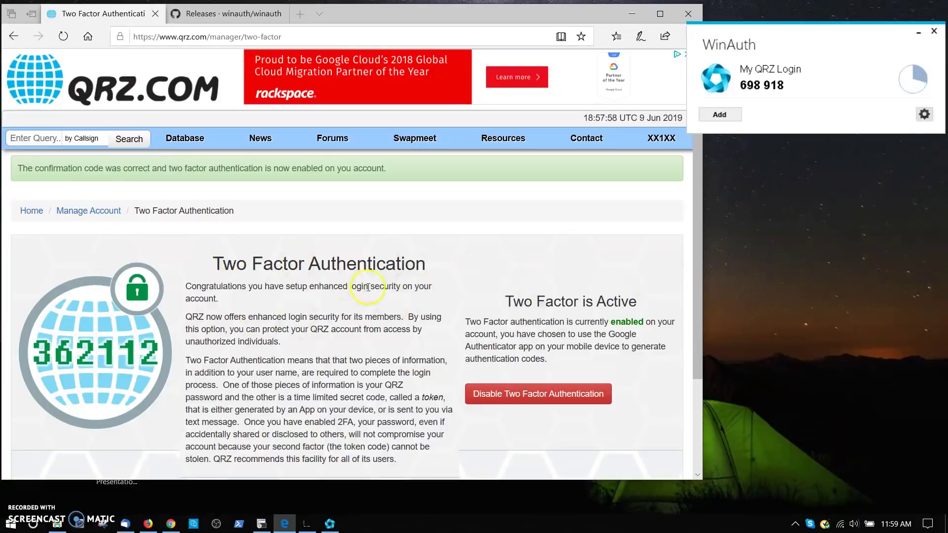
Step: Return to the QRZ two-factor page and open the account menu
left_click(386, 277)
scroll(387, 277, "down", 2)
scroll(546, 243, "up", 2)
left_click(649, 144)
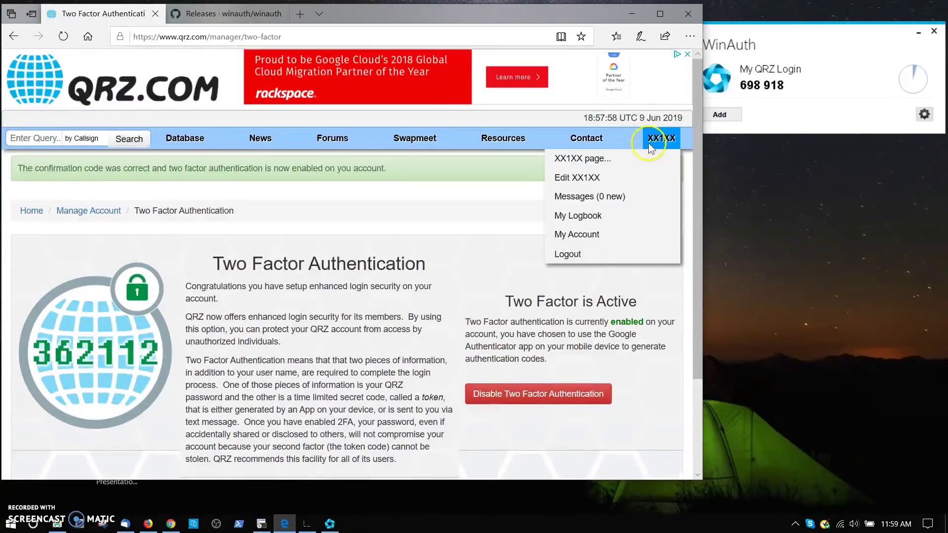
Step: Log out of QRZ, then enter the account's callsign username on the login page
left_click(576, 255)
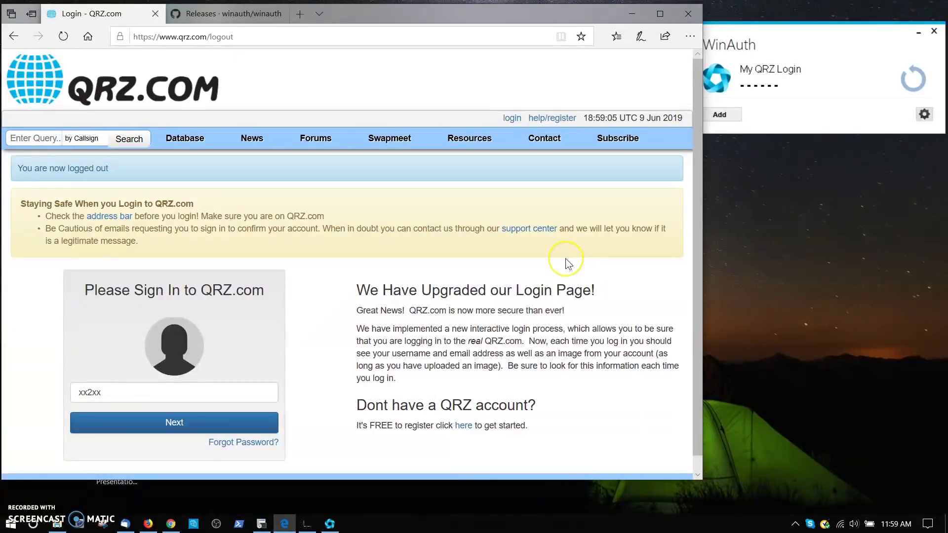
scroll(565, 259, "down", 1)
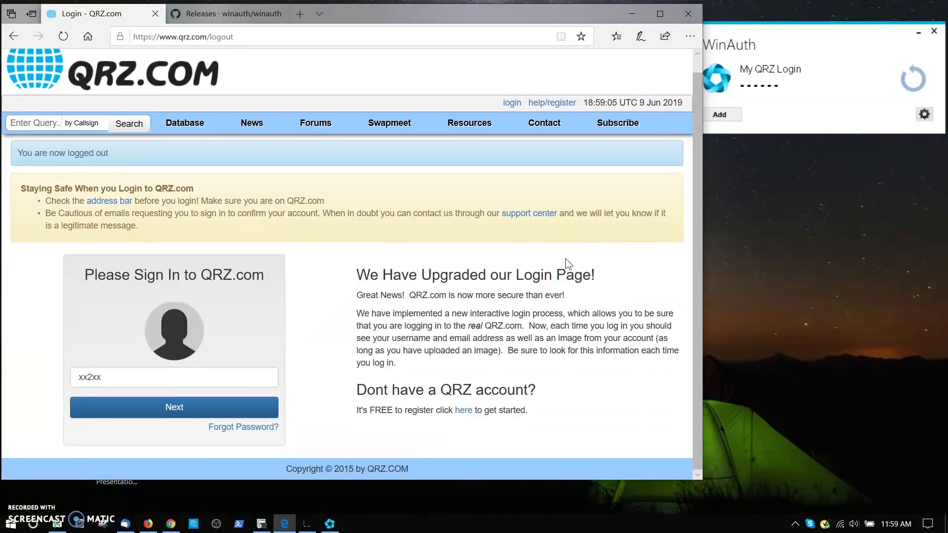
left_click(99, 381)
double_click(105, 377)
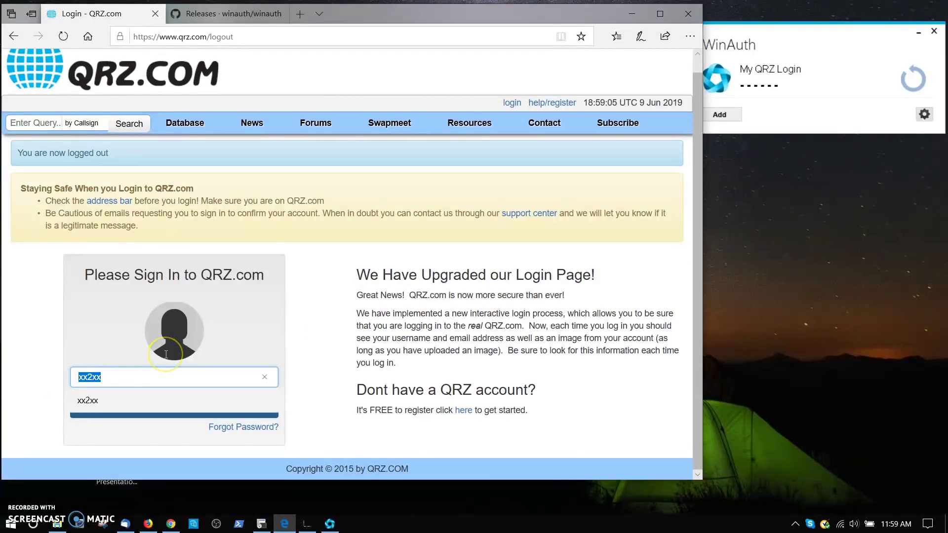
type("xx1")
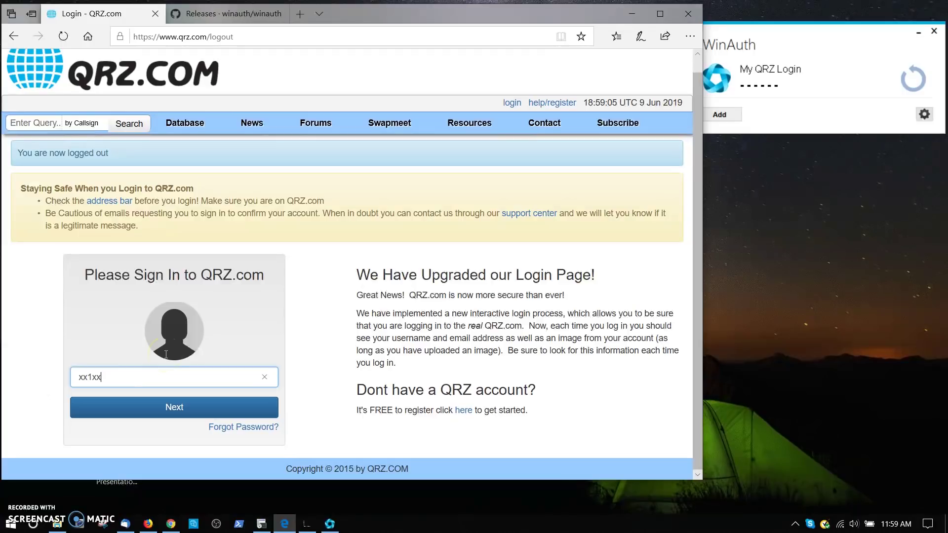
type("xx")
left_click(133, 406)
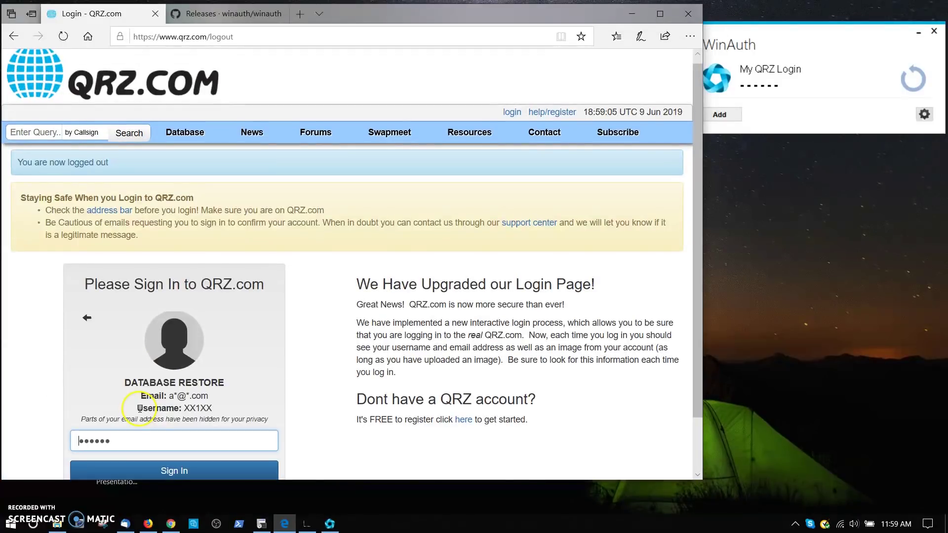
Step: Replace the prefilled password with the account password and sign in
scroll(151, 396, "down", 2)
double_click(115, 376)
type("••••••")
left_click(138, 408)
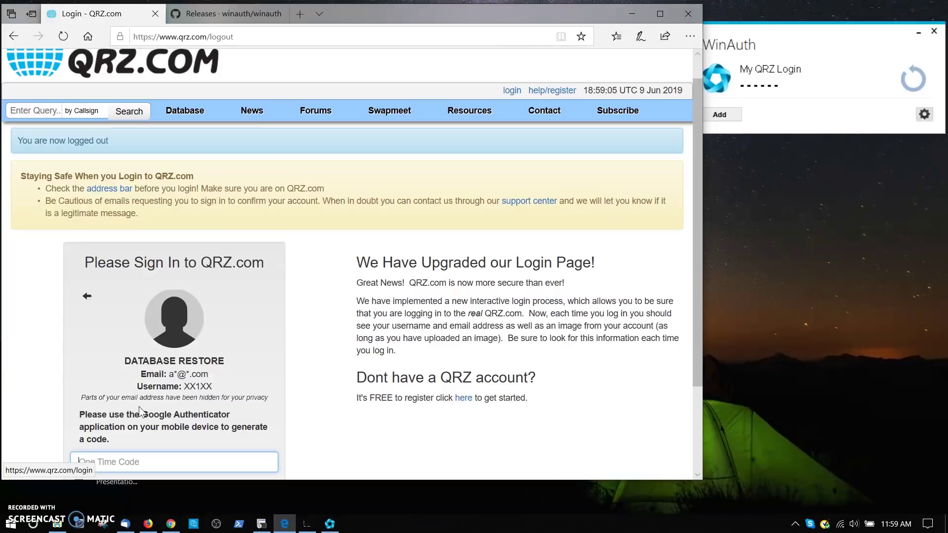
Step: Sign in with a fresh WinAuth one-time code and trust this device for 30 days
scroll(261, 368, "down", 2)
scroll(222, 365, "up", 1)
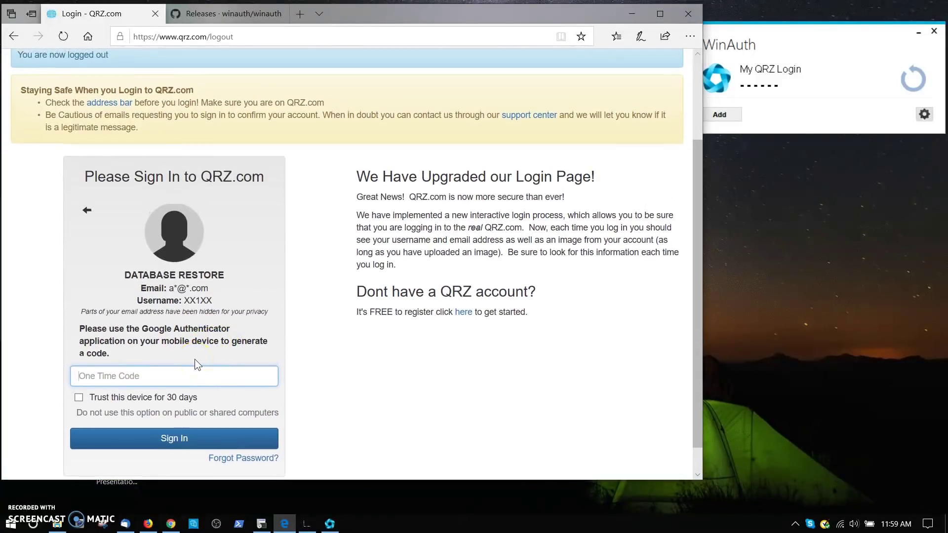
left_click(849, 79)
left_click(913, 79)
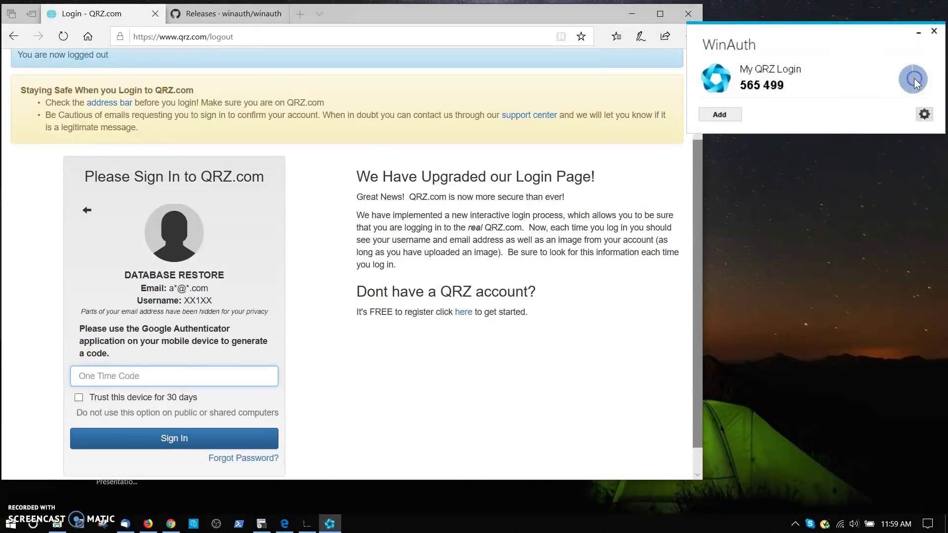
left_click(130, 376)
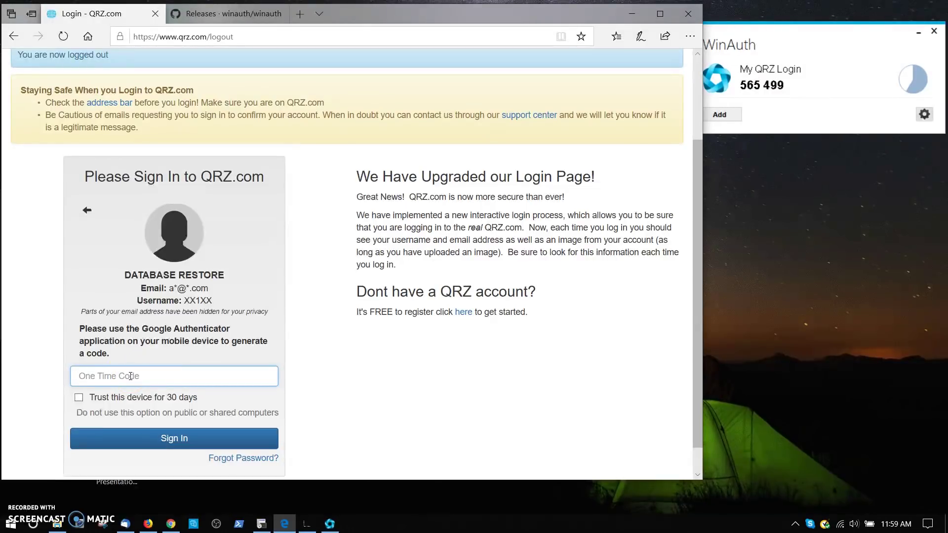
left_click(117, 402)
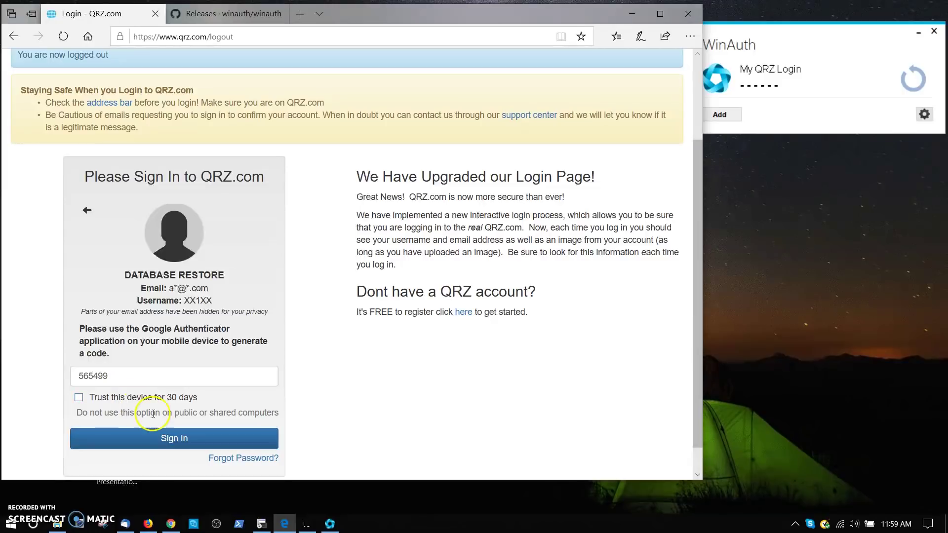
left_click(168, 440)
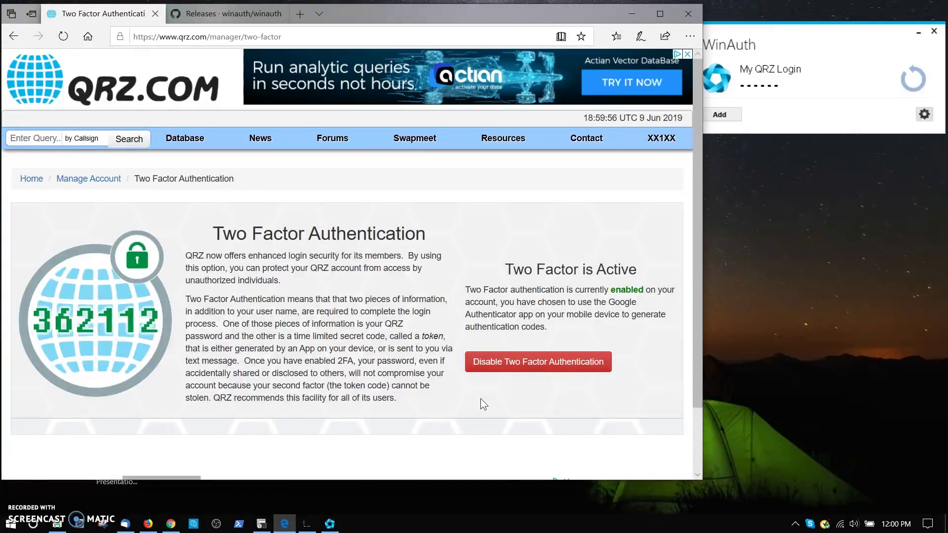
Step: Open the red Disable Two Factor Authentication form on the Two Factor page
left_click(520, 322)
scroll(637, 331, "down", 2)
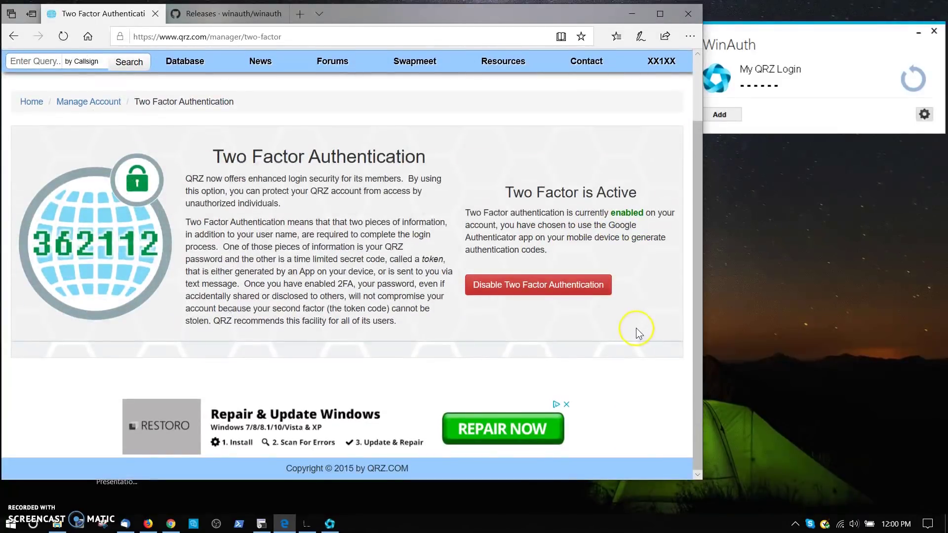
scroll(635, 328, "up", 2)
scroll(636, 327, "down", 2)
scroll(635, 328, "up", 2)
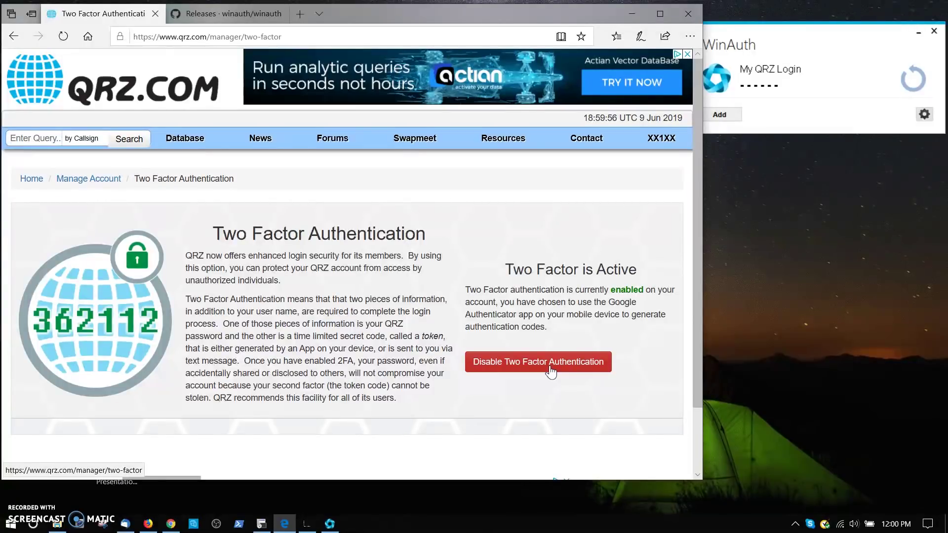
left_click(551, 370)
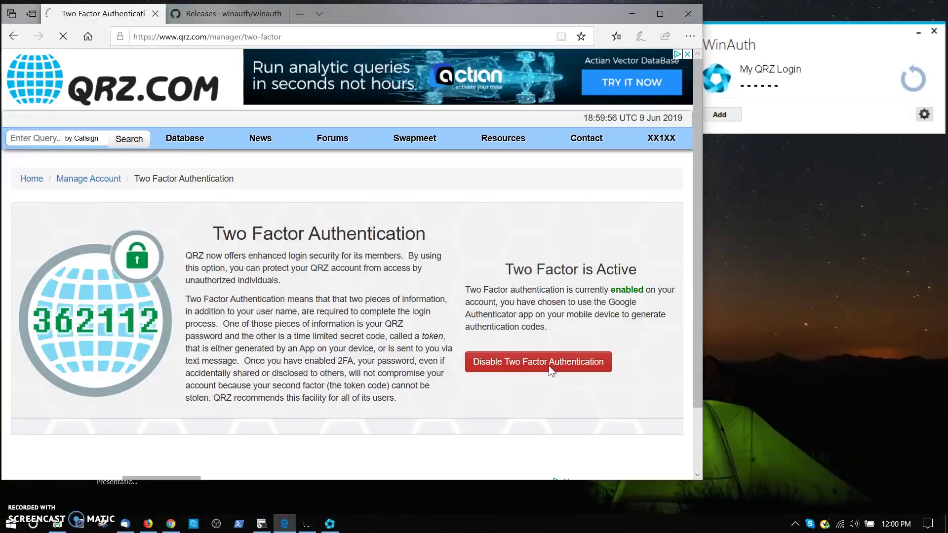
scroll(492, 327, "down", 1)
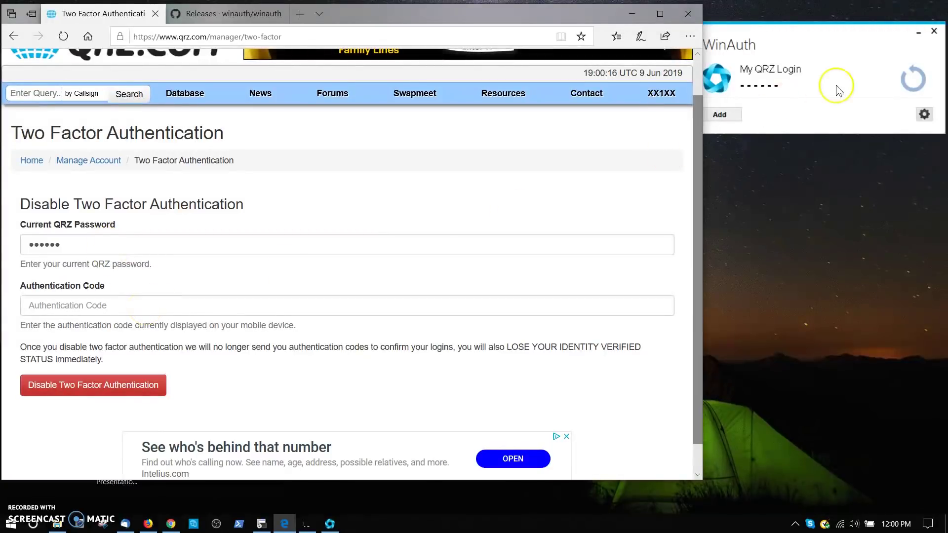
left_click(913, 79)
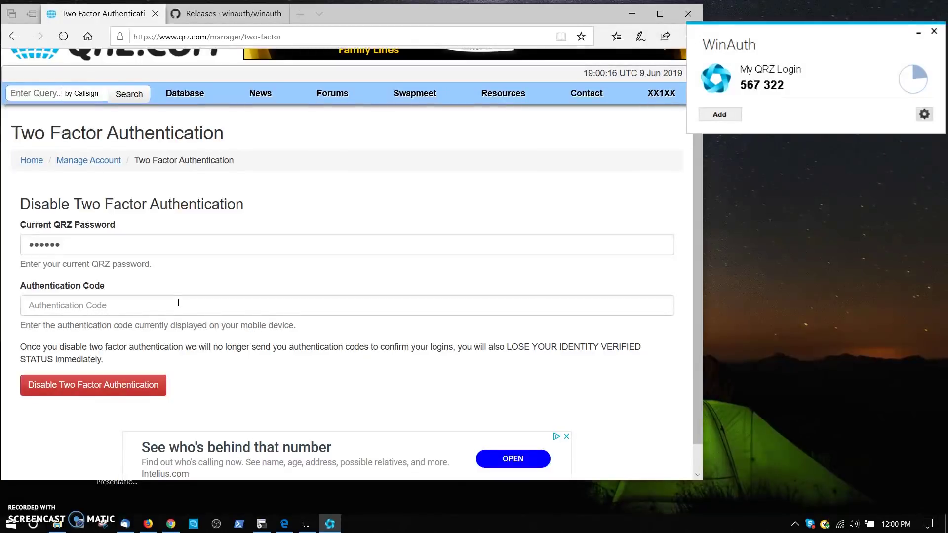
left_click(172, 309)
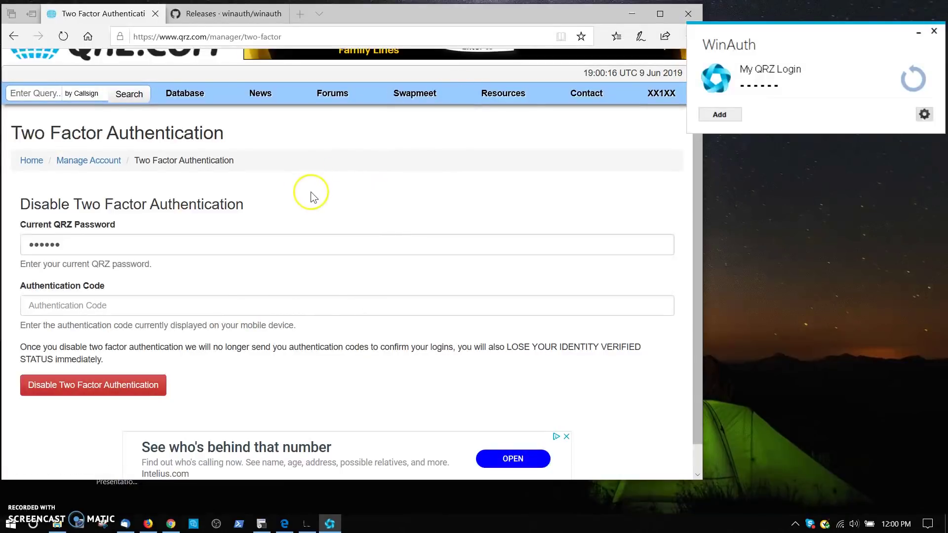
scroll(291, 210, "up", 1)
Step: Leave the disable form unsubmitted and go to the QRZ.COM home page via the logo
left_click(97, 93)
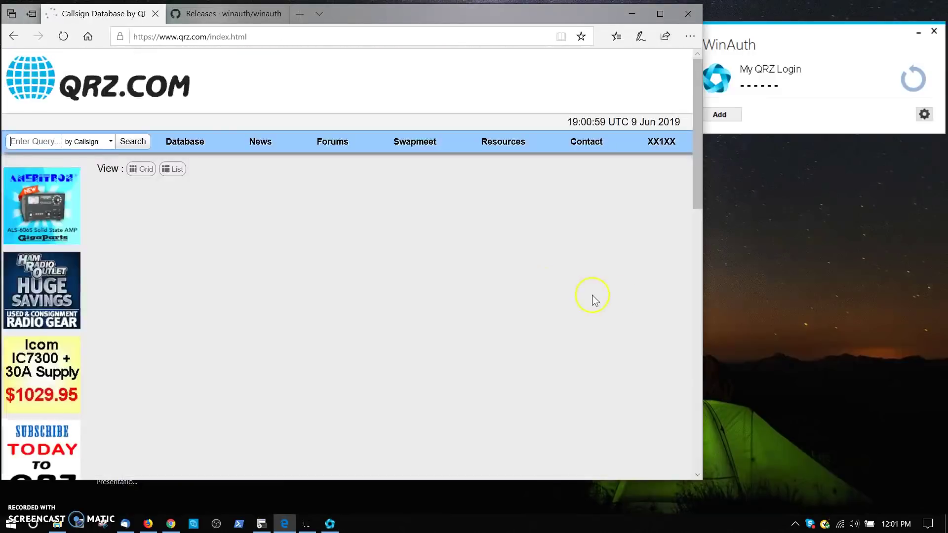